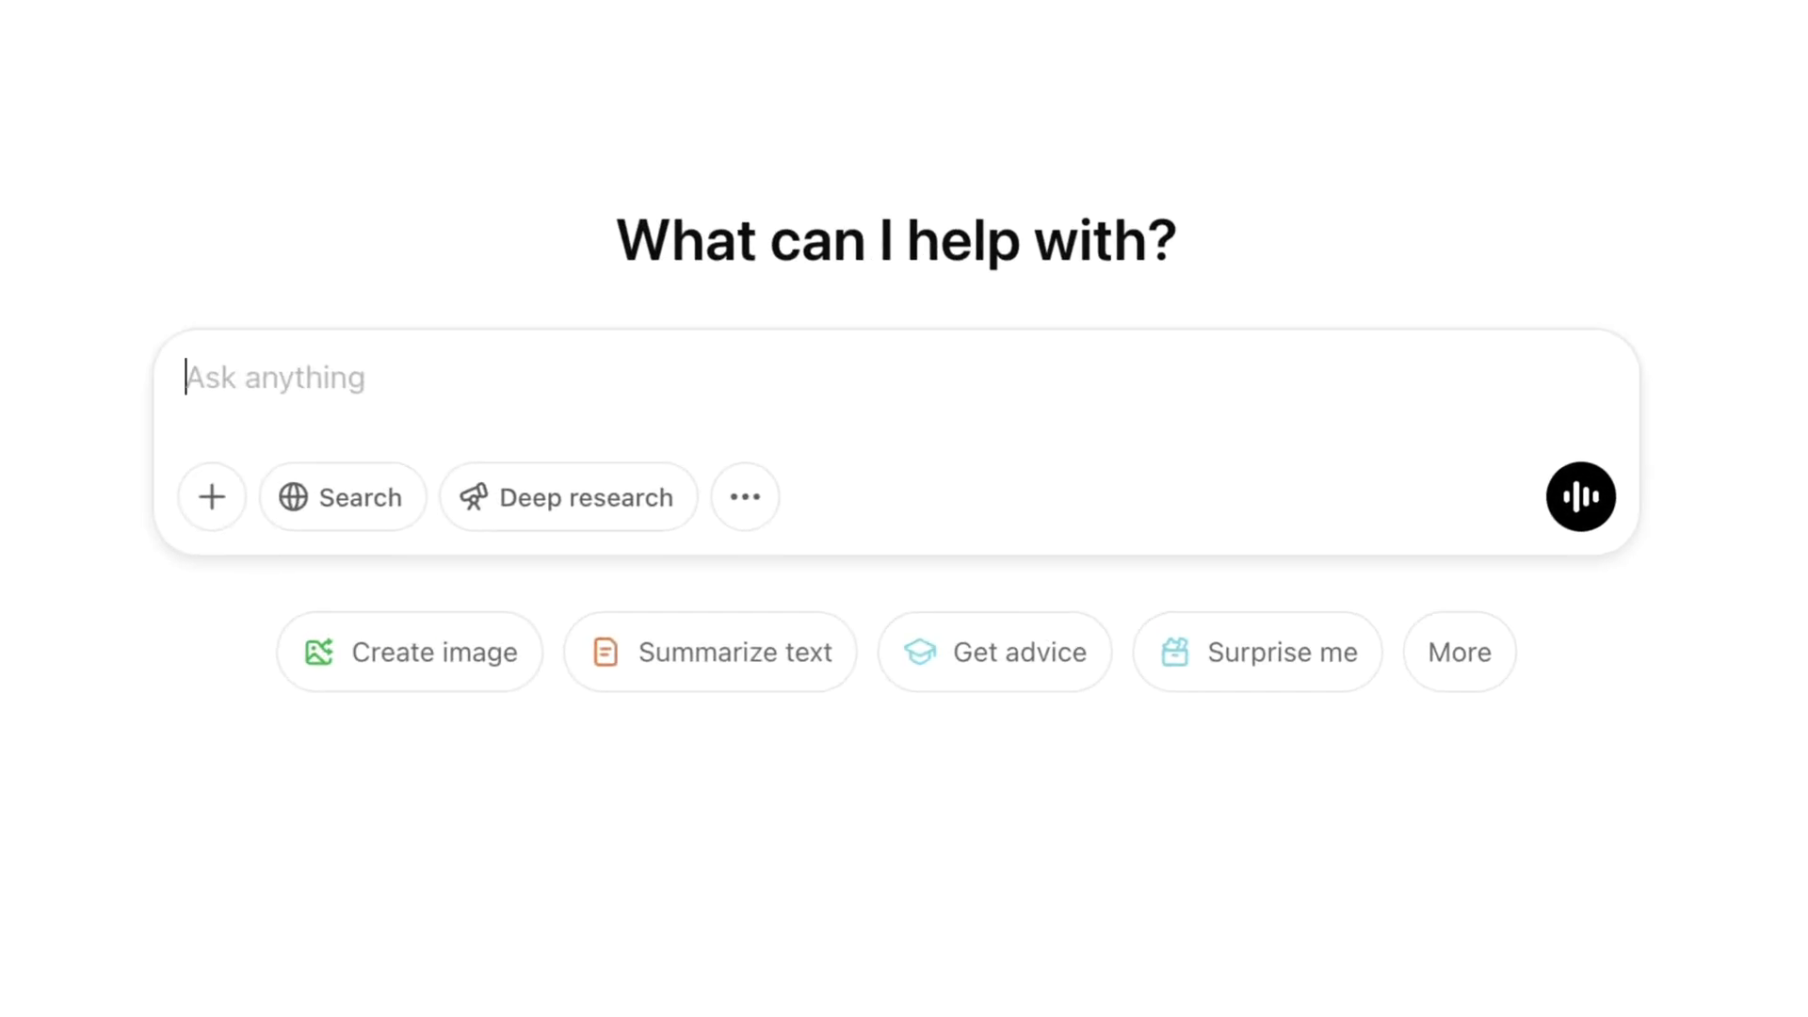
pyautogui.write('@co')
pyautogui.press('Return')
# - Ask Copyeditor to identify spelling or grammar errors in the pasted Alexa+ article
pyautogui.write('Identify spelling or grammar er')
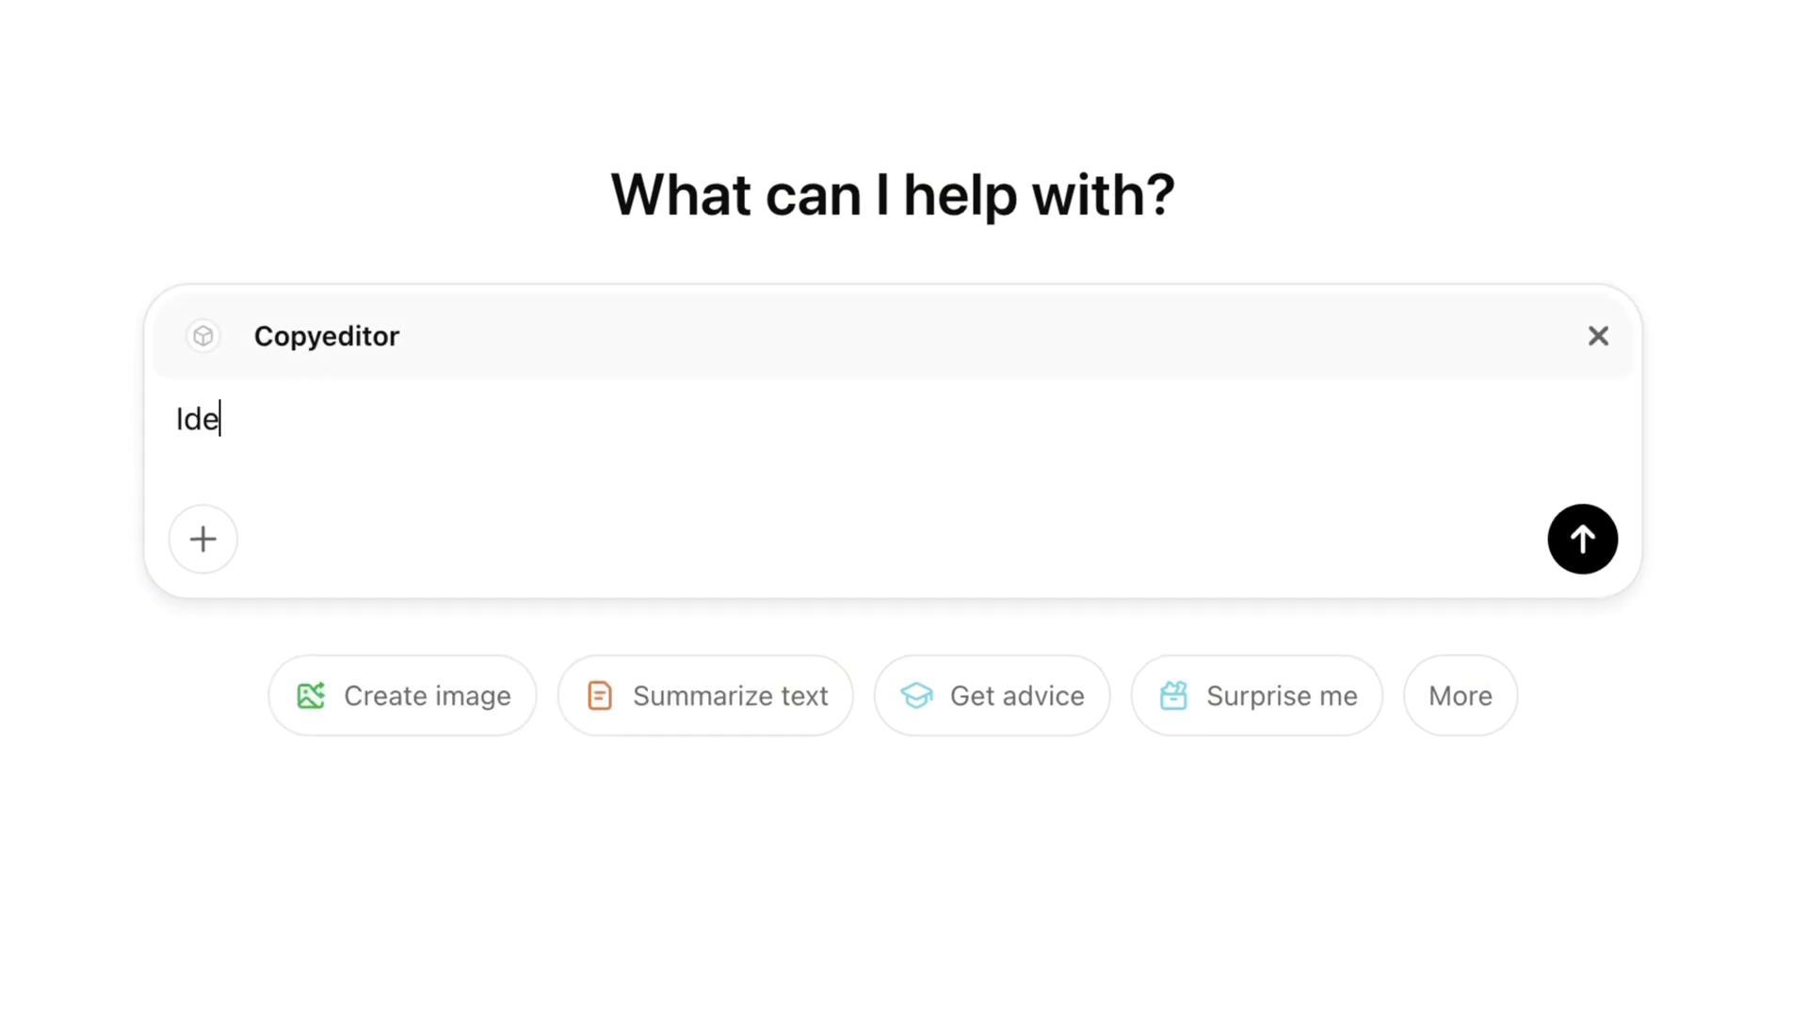
pyautogui.write('rors in this text:')
pyautogui.hotkey('shift', 'Return')
pyautogui.hotkey('shift', 'Return')
pyautogui.hotkey('ctrl', 'v')
pyautogui.press('Return')
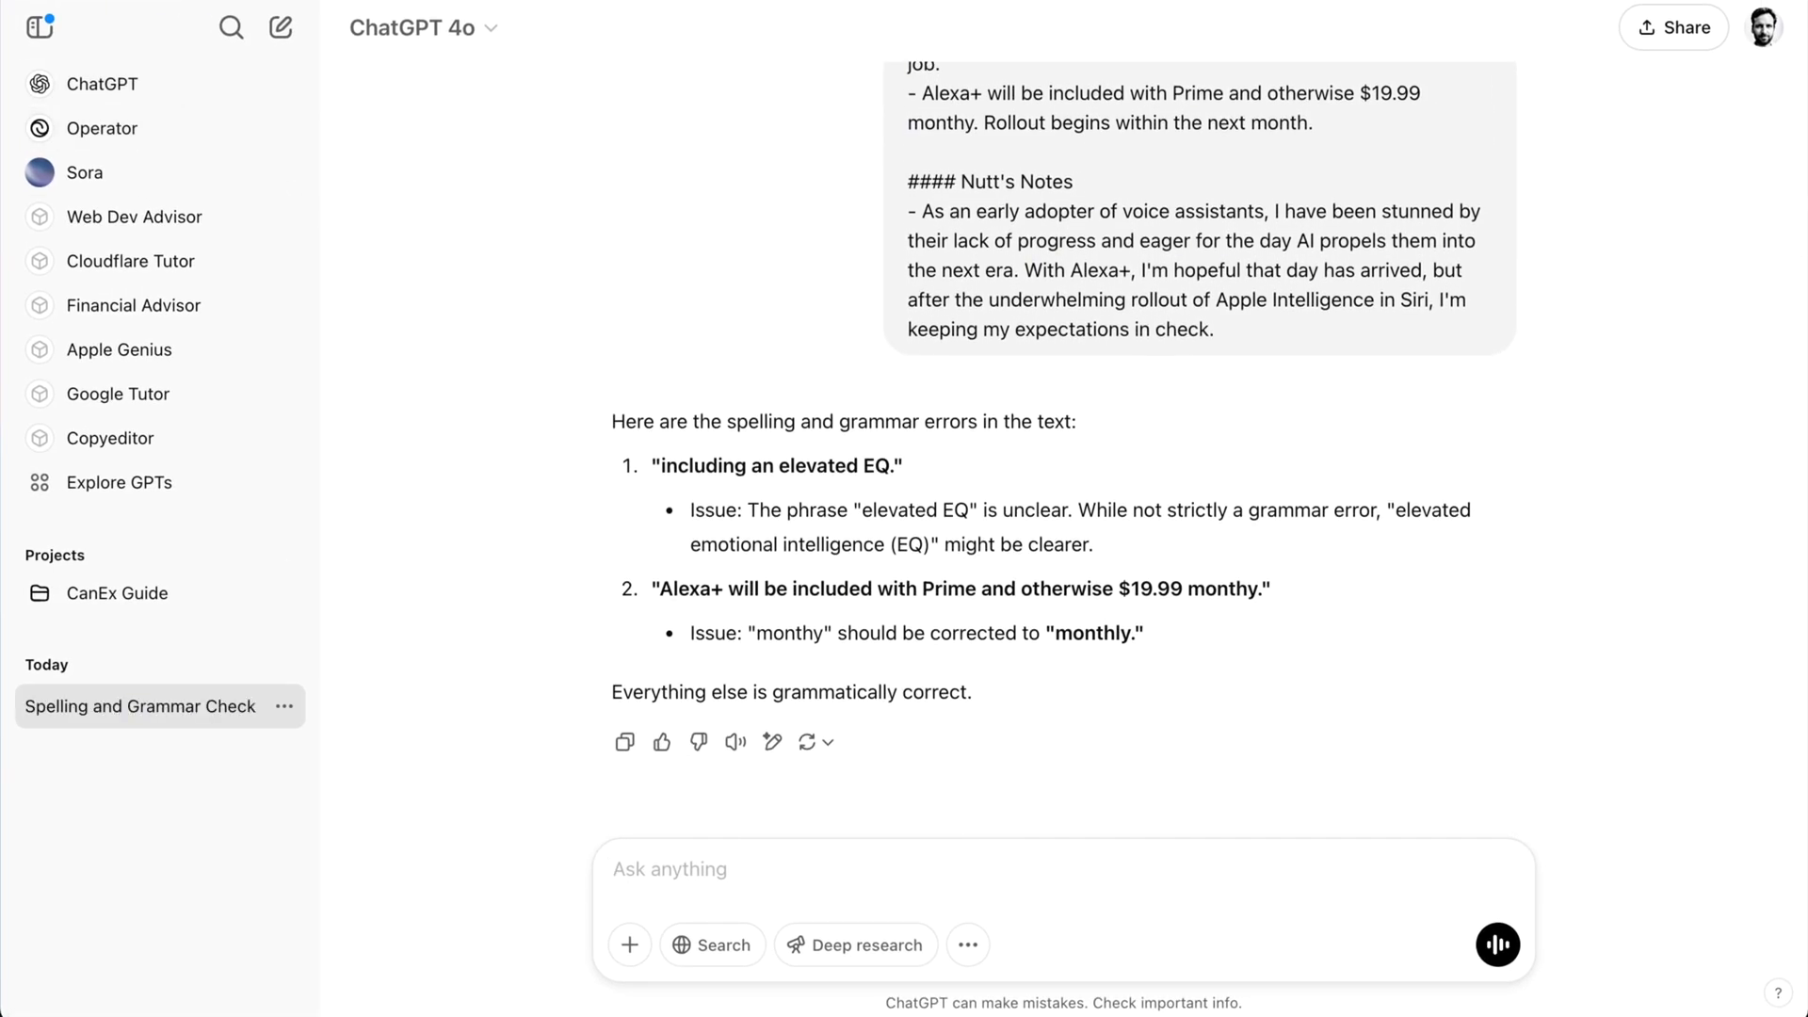
# - Ask whether the pasted sentence using "nurtured" is grammatically correct
pyautogui.write('Tell me if the following se')
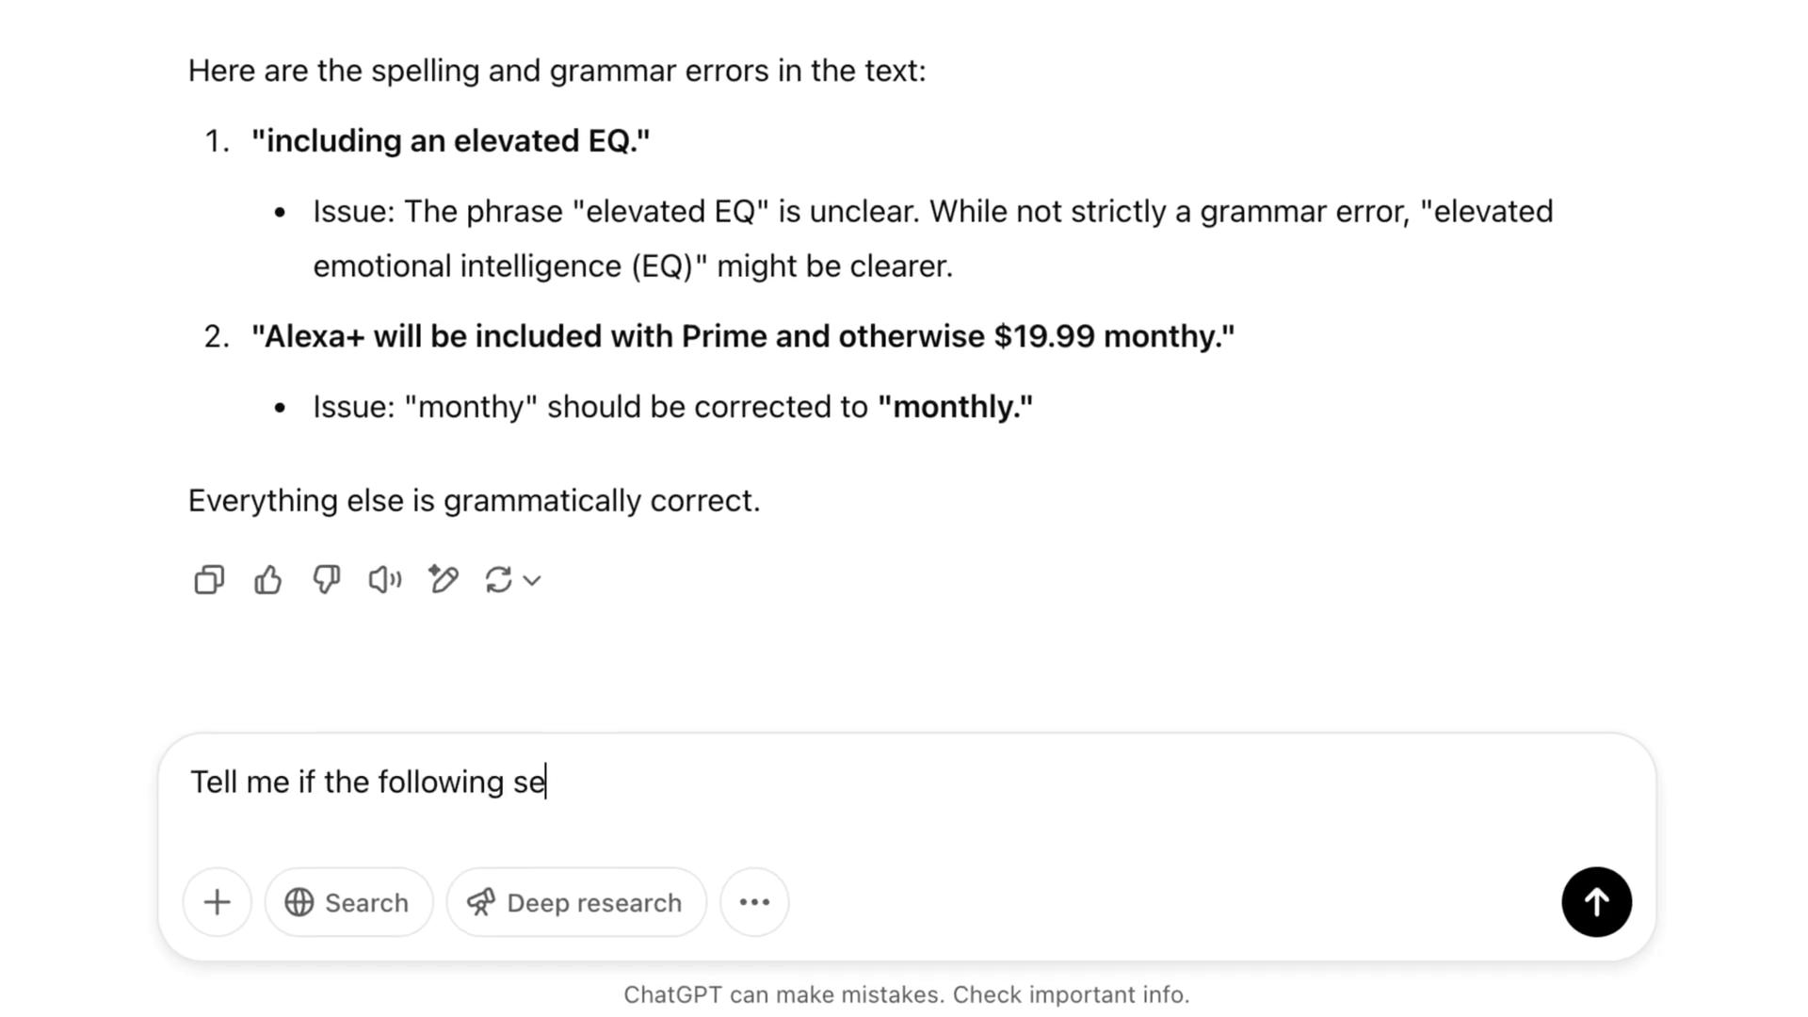
pyautogui.write("ntence is grammatically correct. I'm mos")
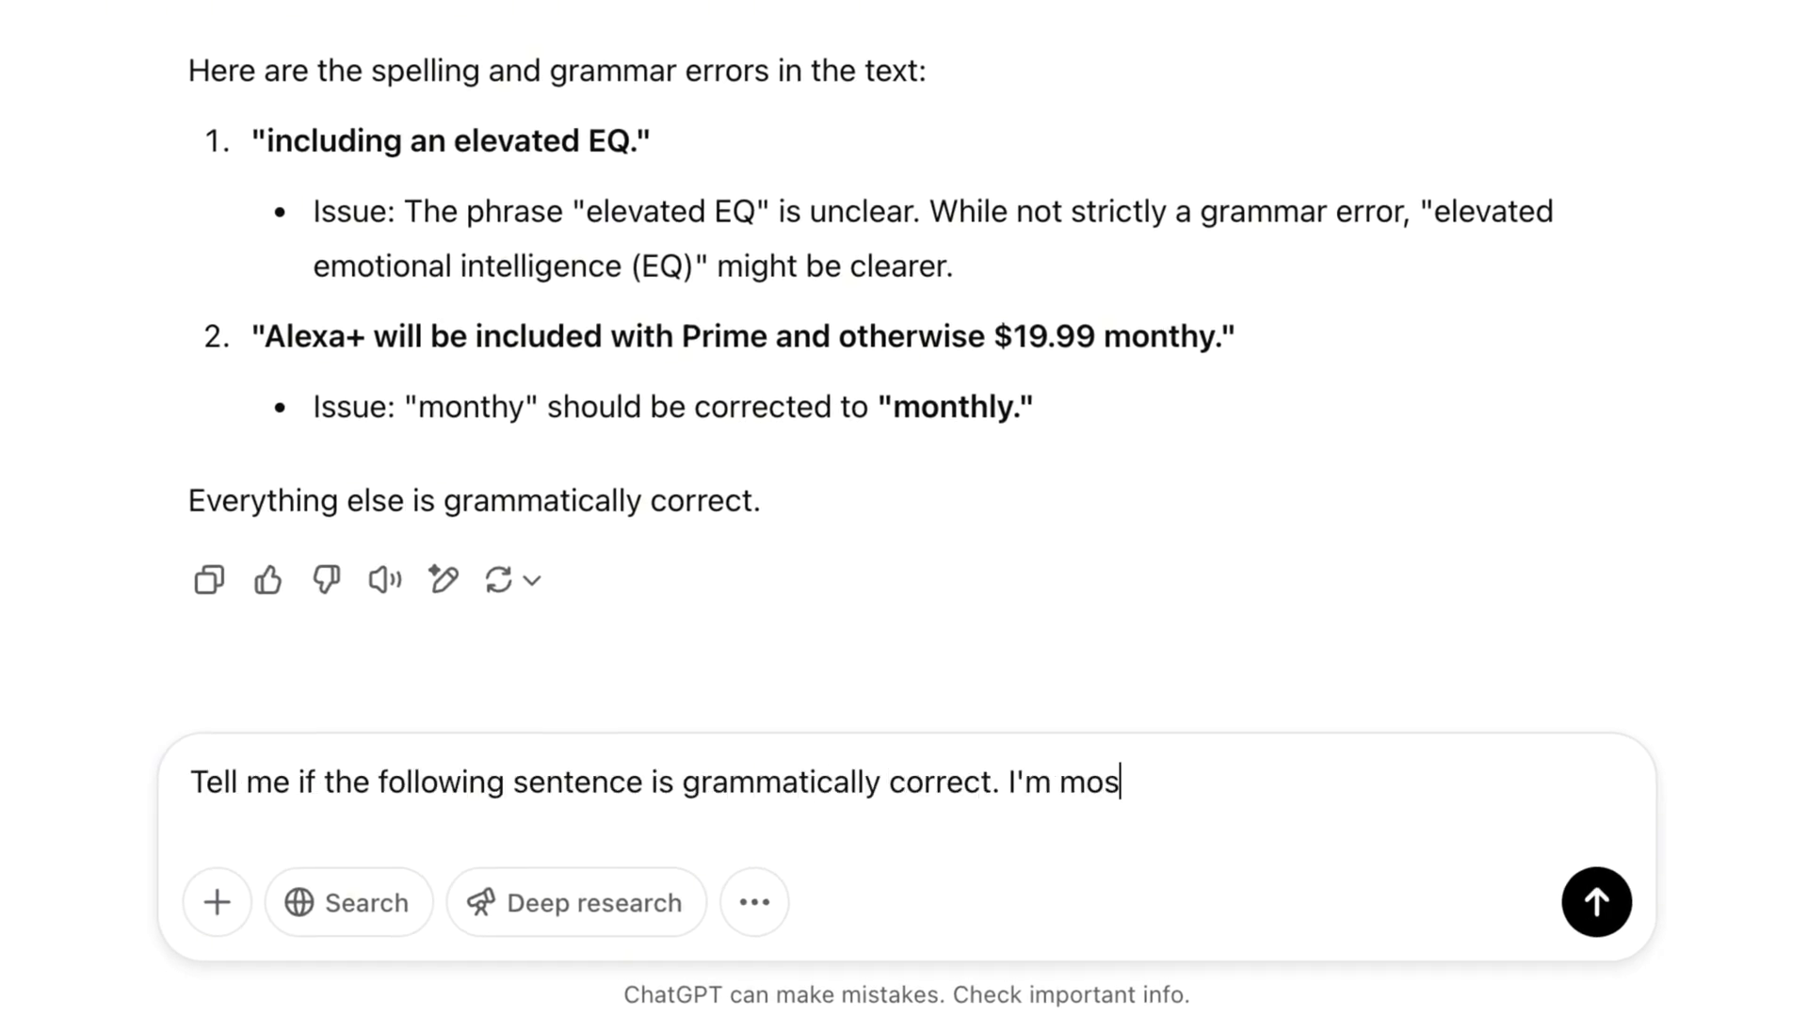
pyautogui.write('tly wondering about the word "nurtured." Suggest better alt')
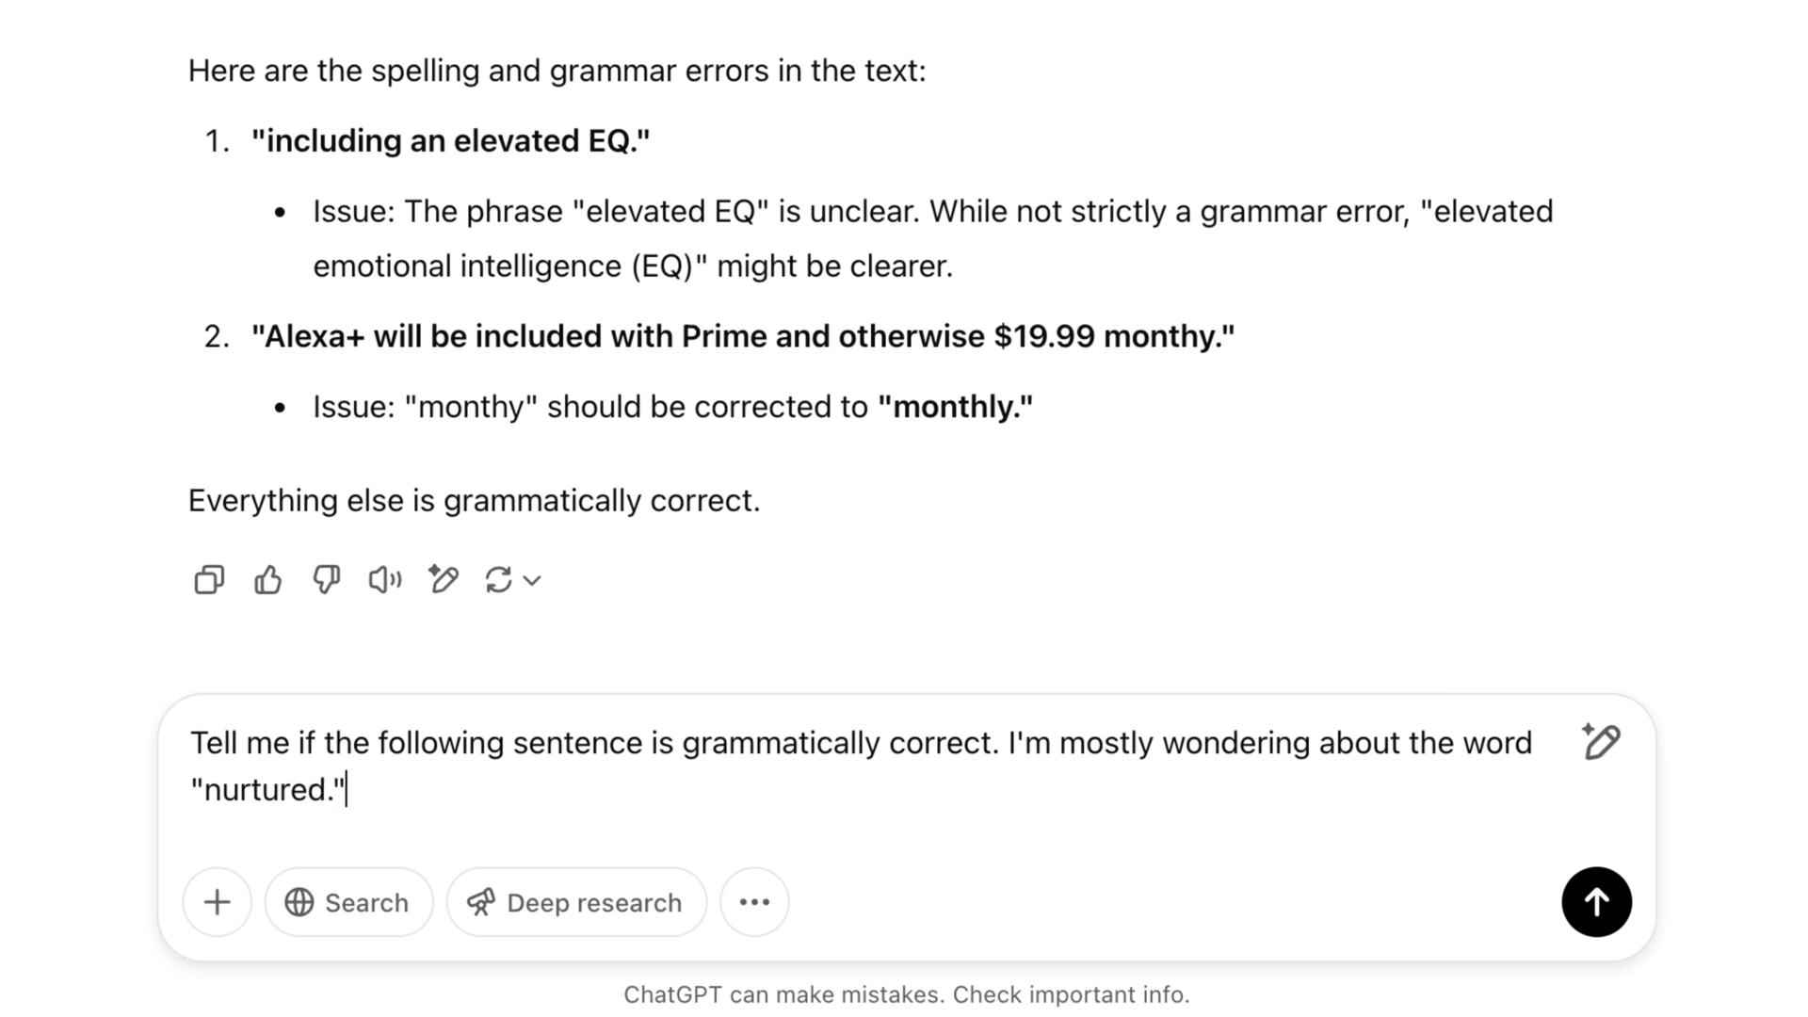
pyautogui.write('ernatives.')
pyautogui.hotkey('shift', 'Return')
pyautogui.hotkey('shift', 'Return')
pyautogui.write('Sentence:')
pyautogui.hotkey('shift', 'Return')
pyautogui.hotkey('shift', 'Return')
pyautogui.write("You'll be pleased with the content I've nurtured from AI.")
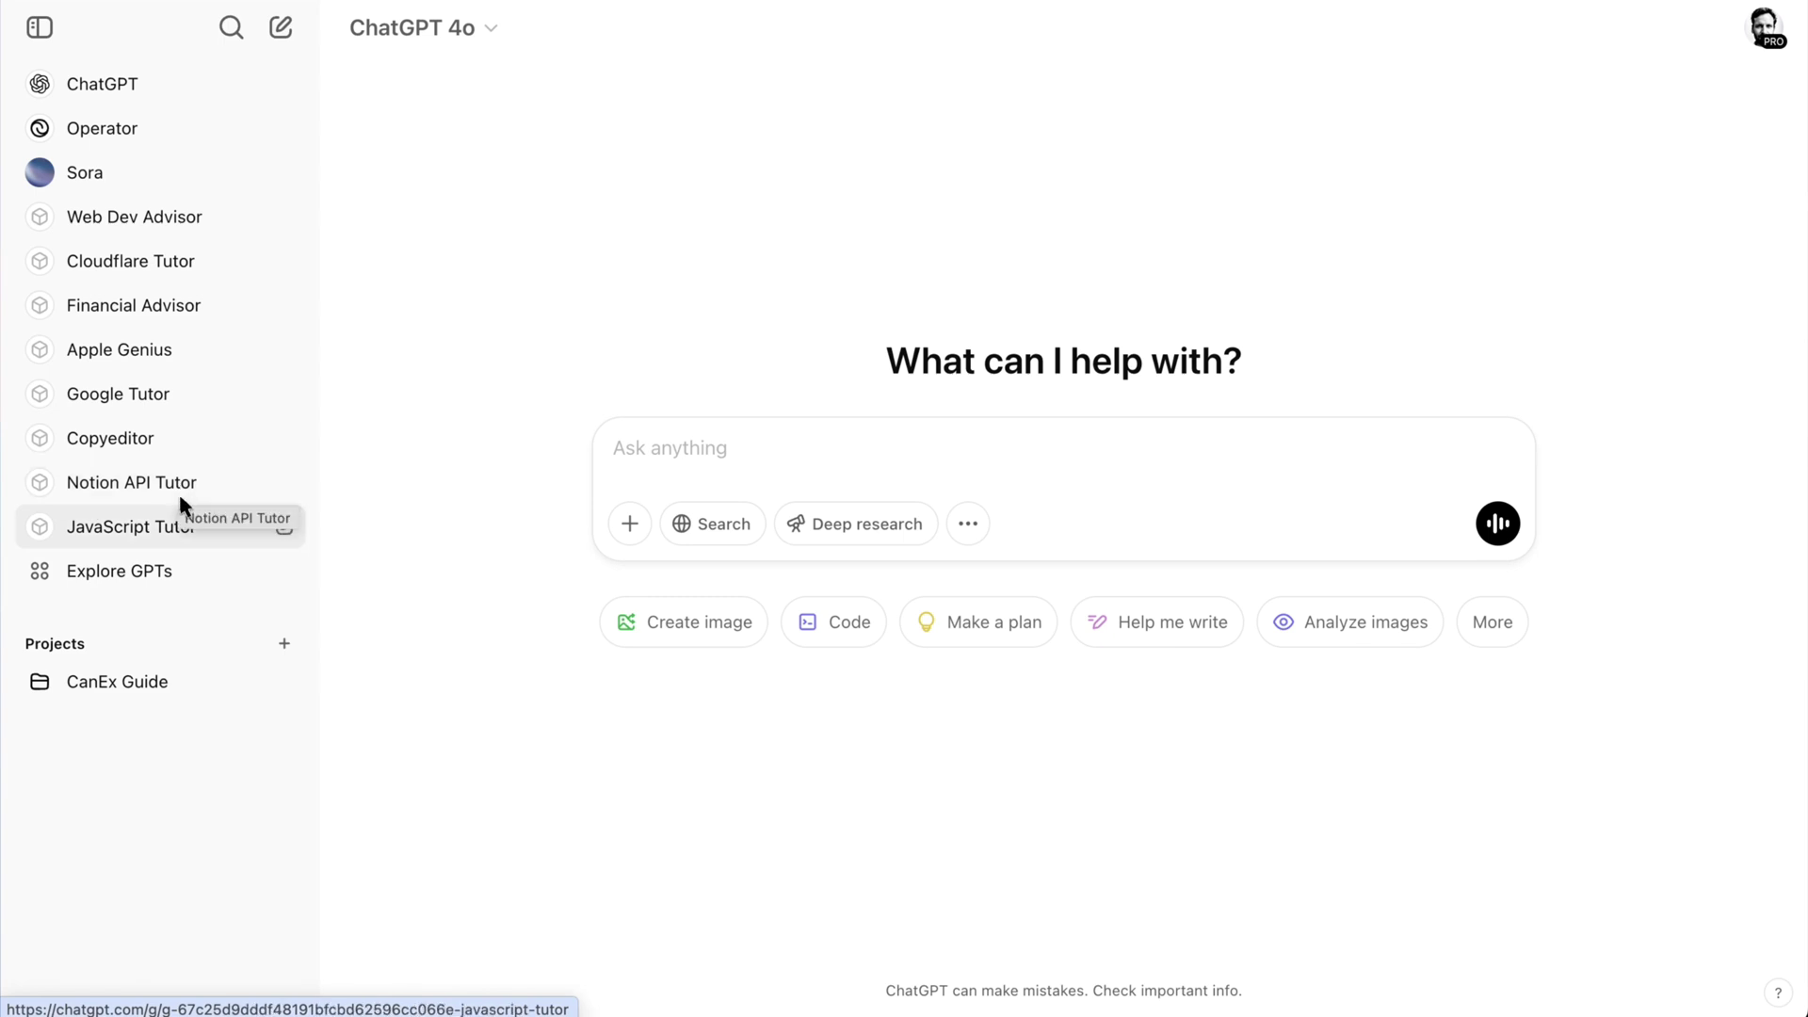
# - Open the JavaScript Tutor GPT and choose Edit GPT from its title menu
pyautogui.click(179, 524)
pyautogui.click(509, 30)
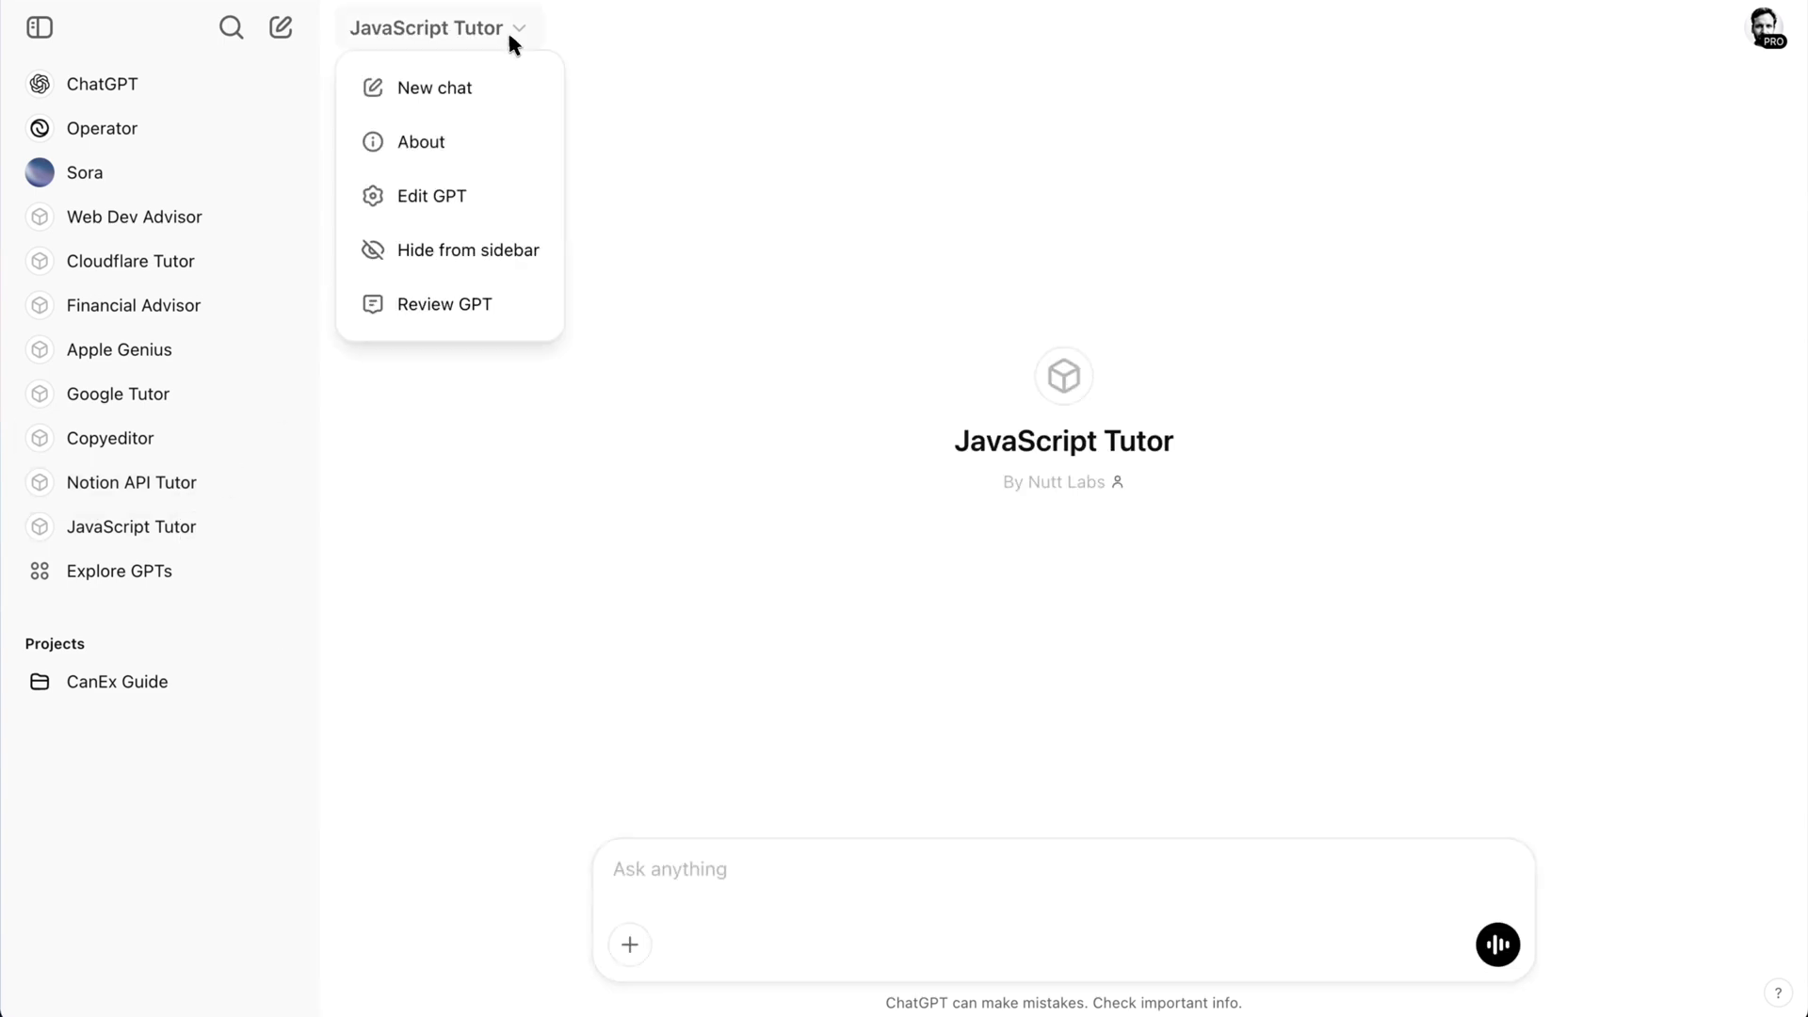
pyautogui.click(452, 189)
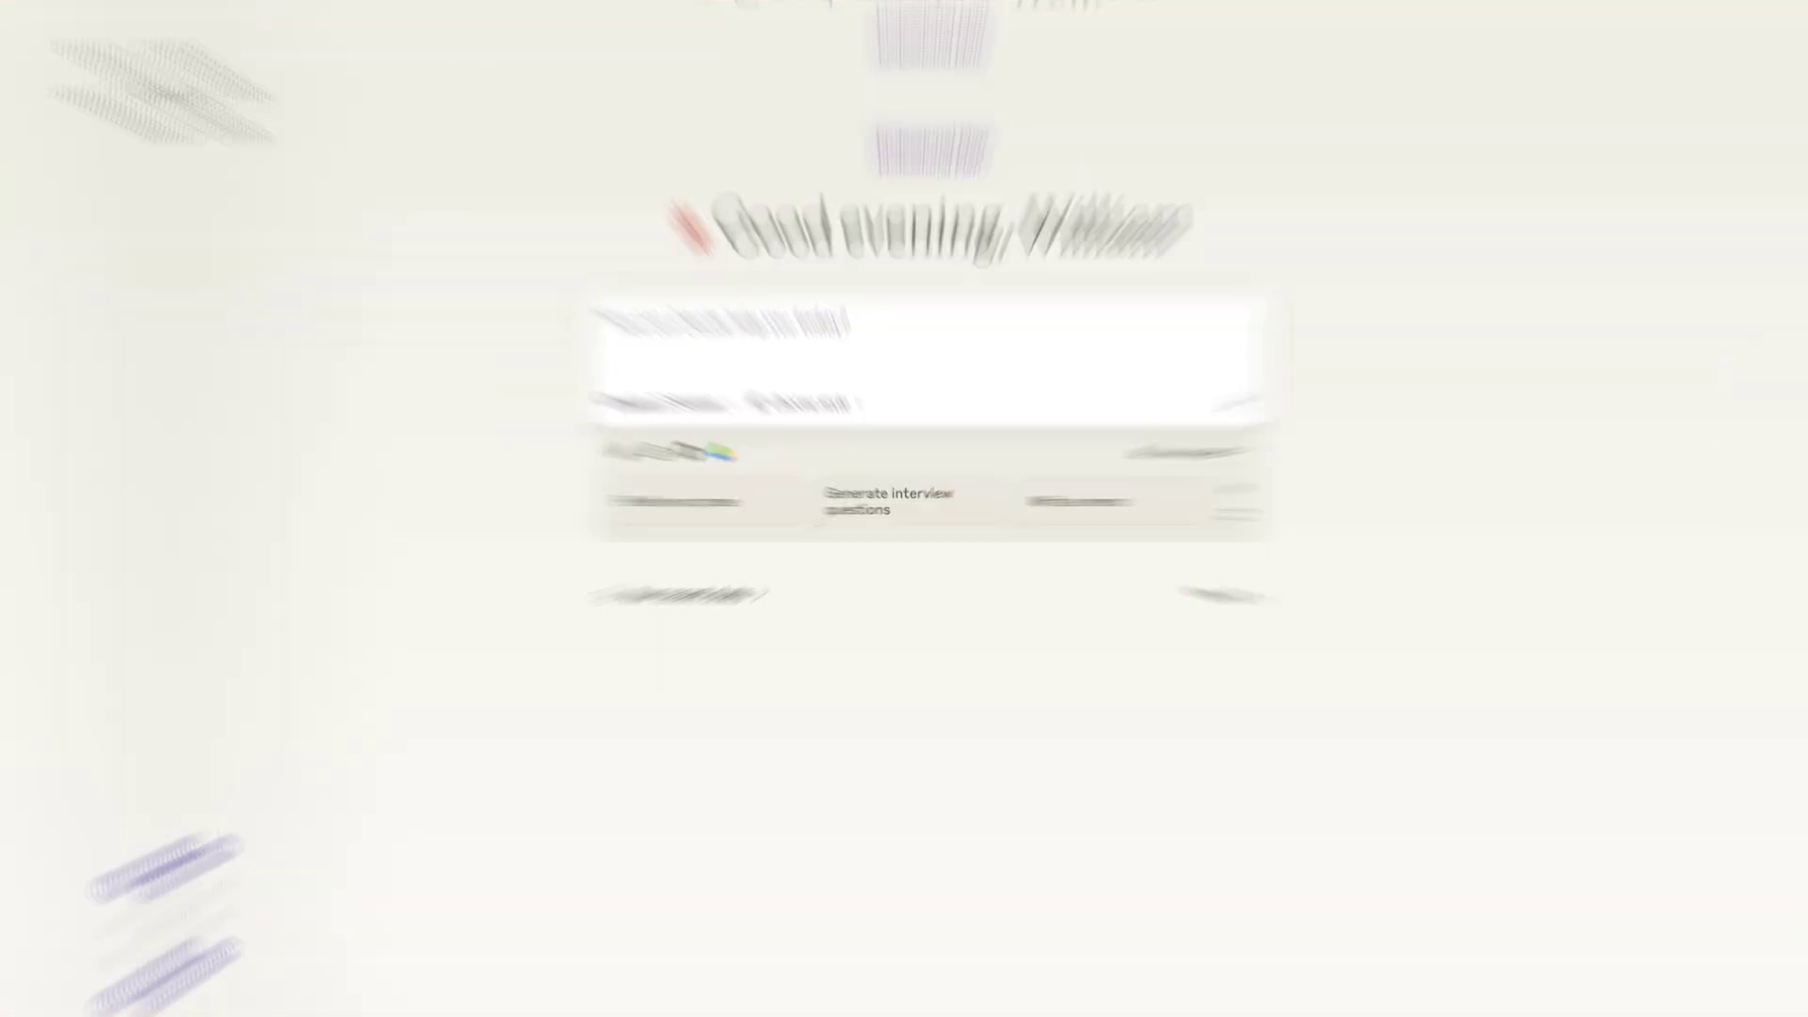
# - Send Claude the key-point extraction prompt for a bullet-list summary with the article PDF
pyautogui.write("You're excellent at extracti")
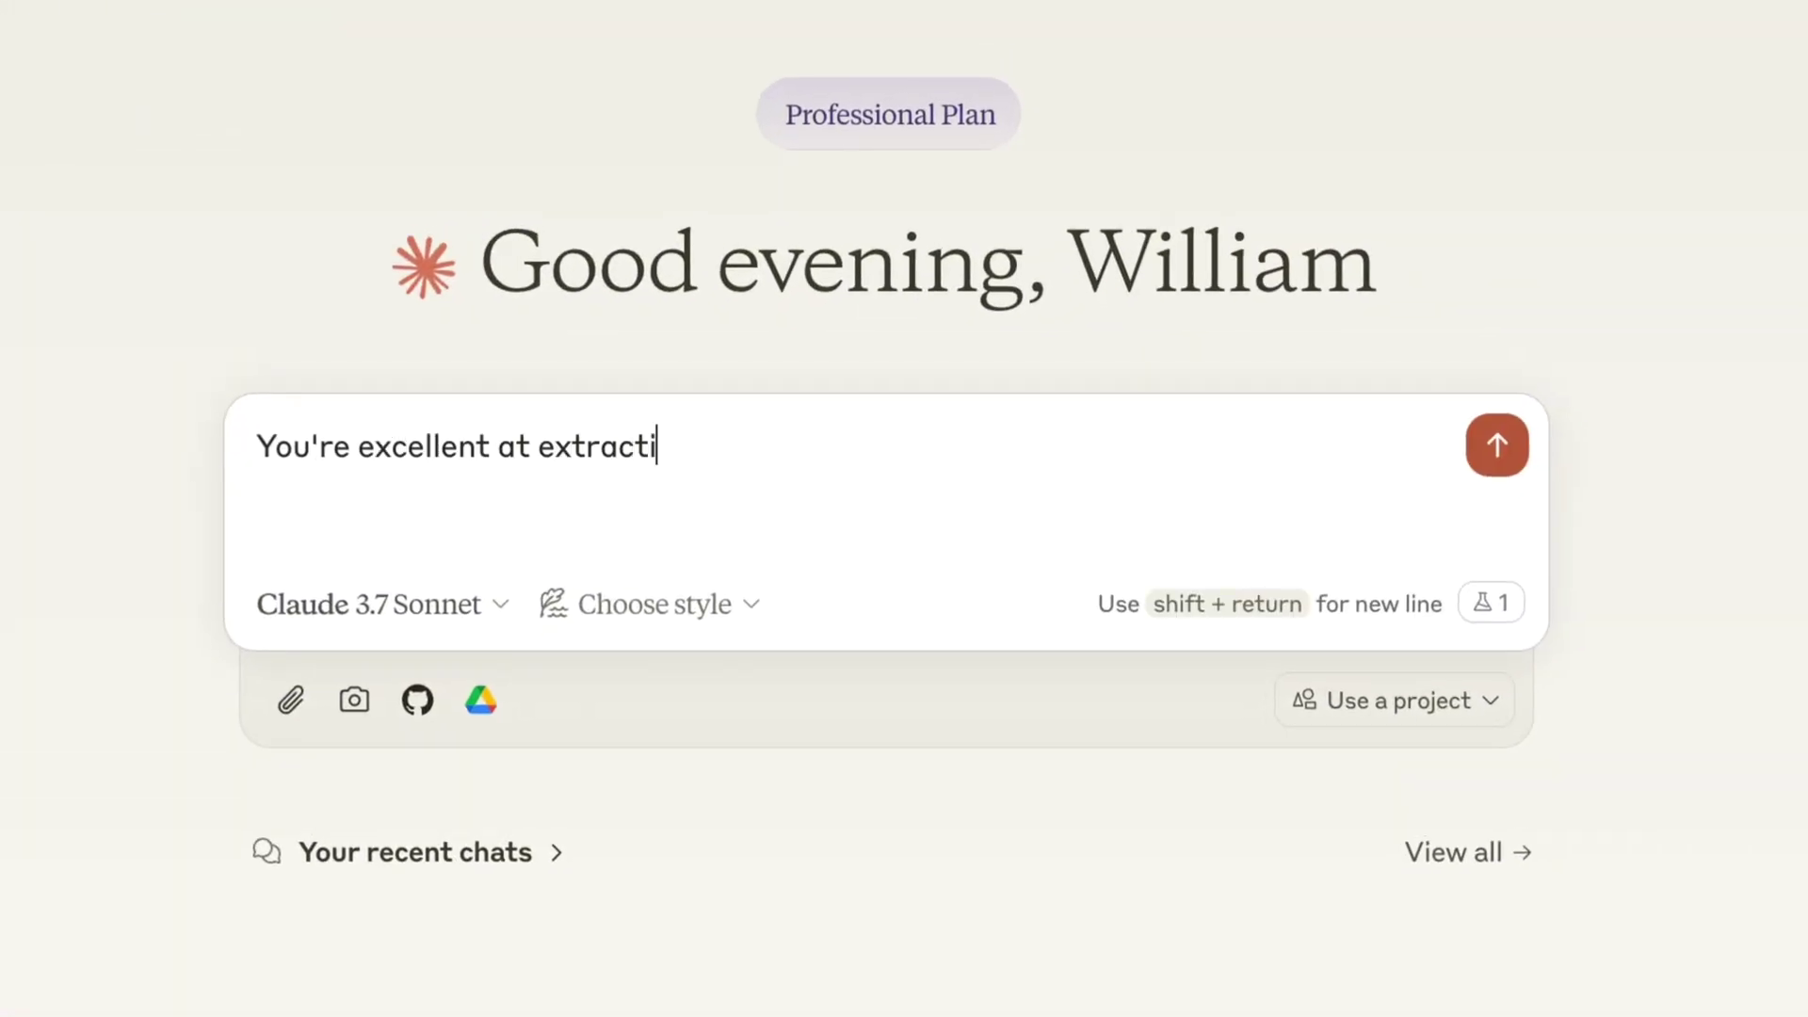
pyautogui.write('ng the key points from text and summarizing them in a bullet list. You will extract the key points from the attached file and summarize them in a bullet list. Ea')
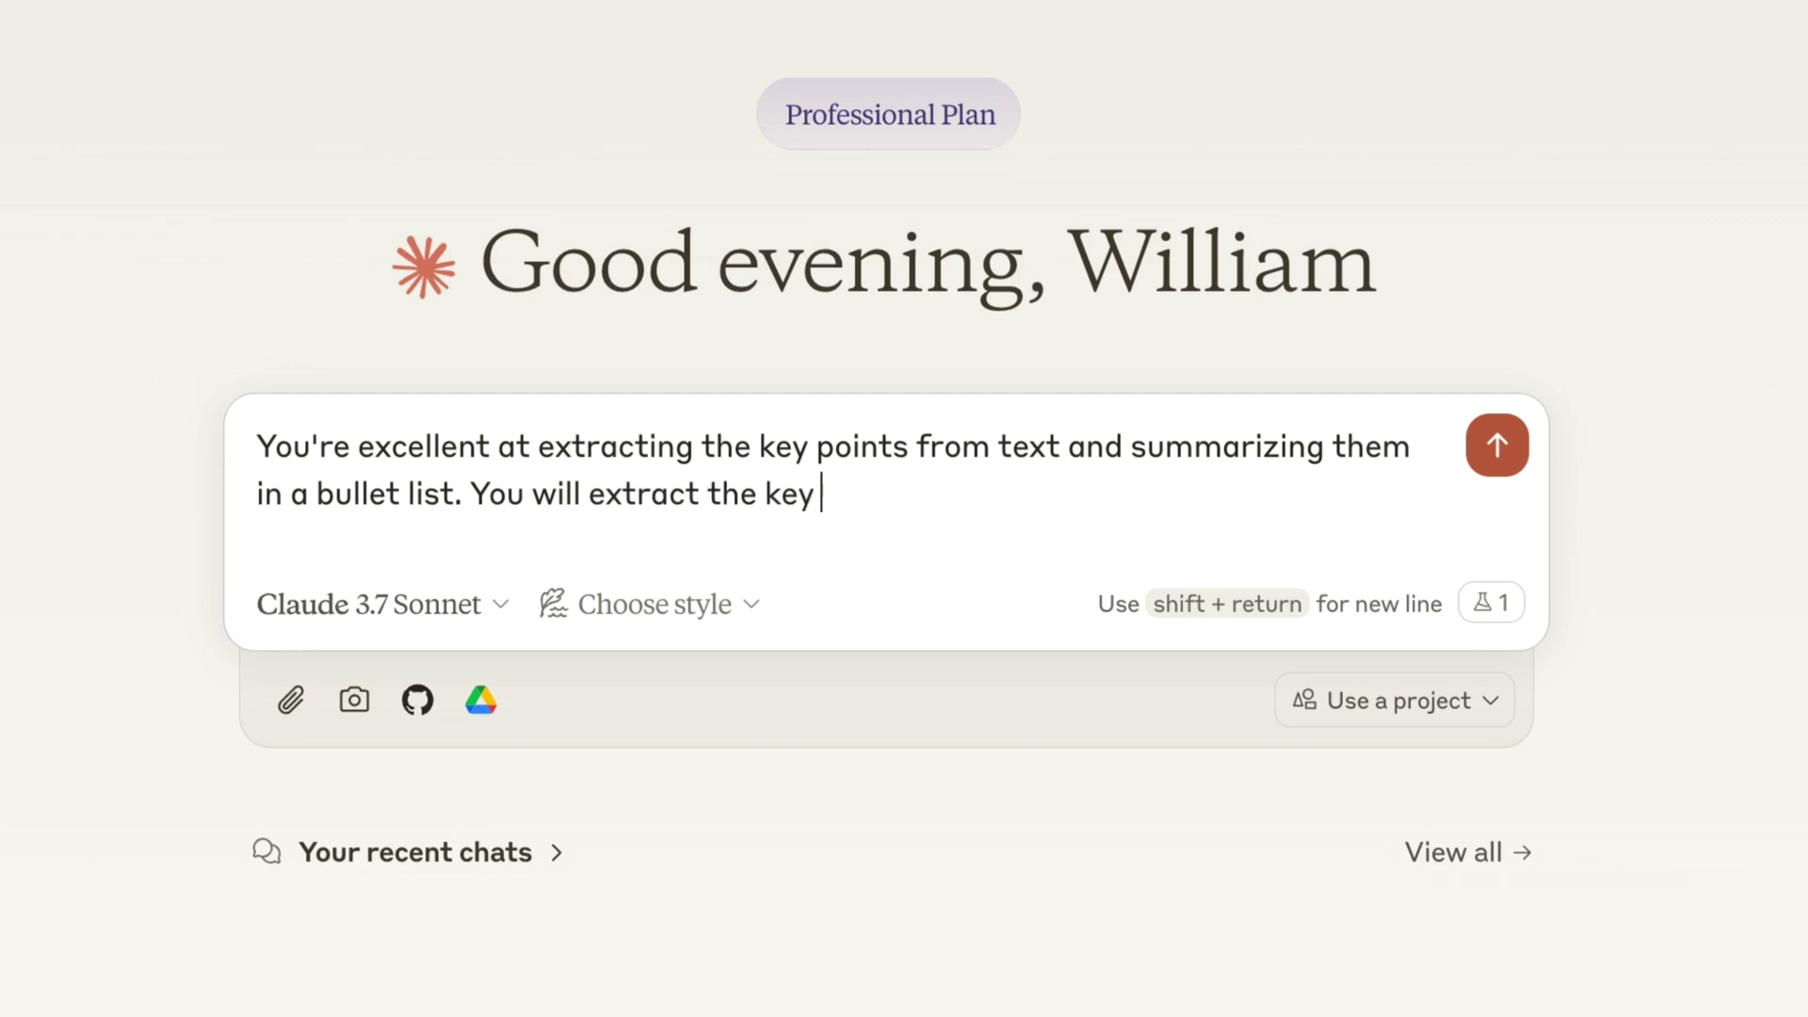
pyautogui.write('ch bullet will represent a key point in complete sentences.')
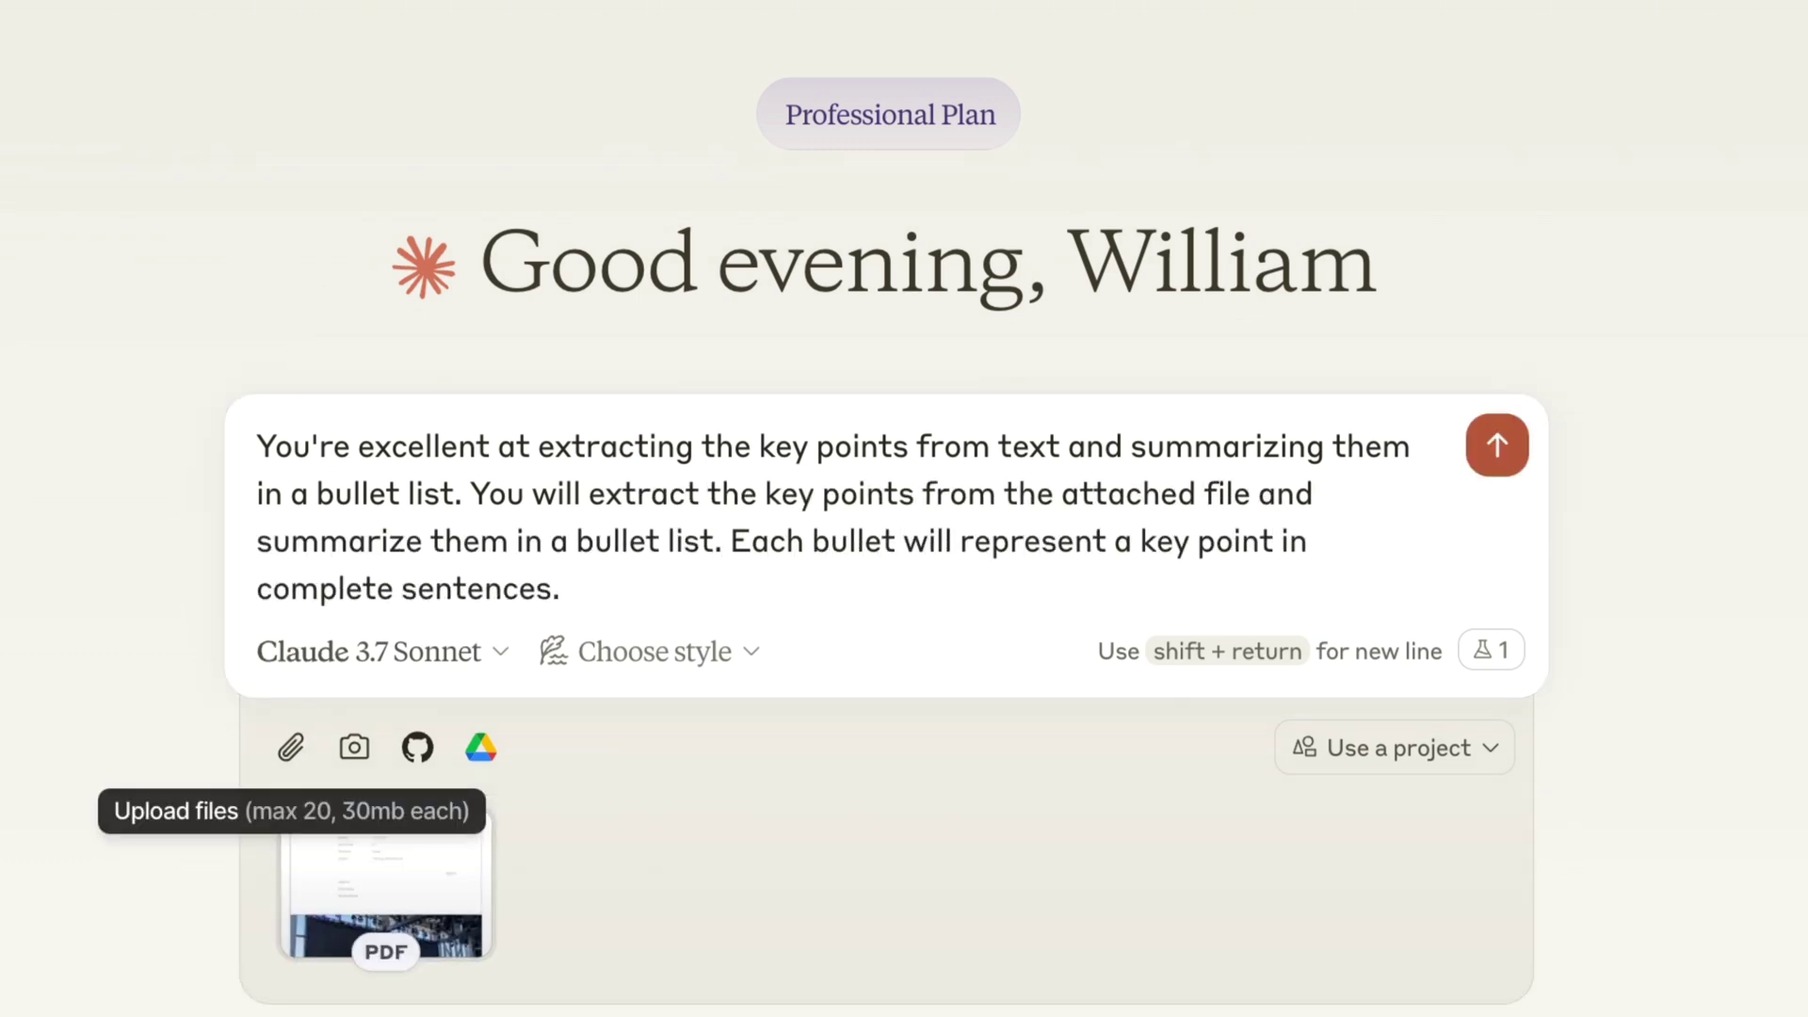
pyautogui.click(1498, 444)
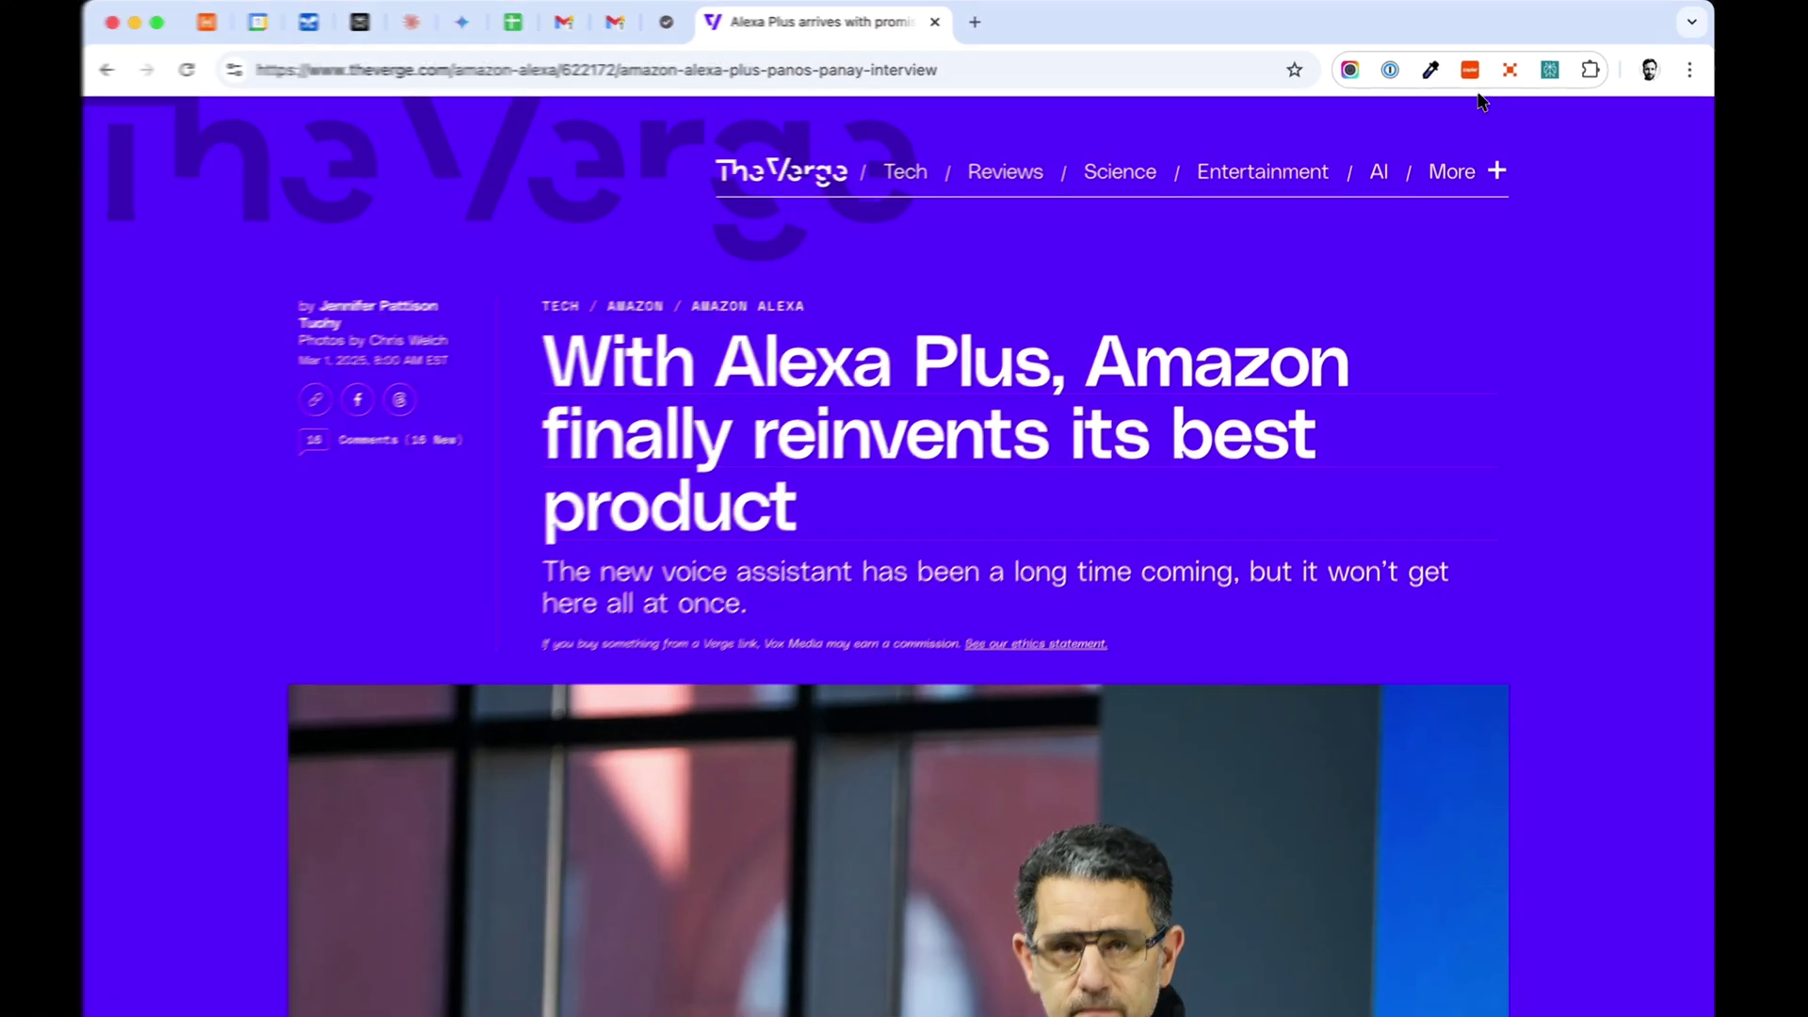
# - Start a new chat with the organisation's Zapier agent and have it summarize The Verge page
pyautogui.click(1350, 76)
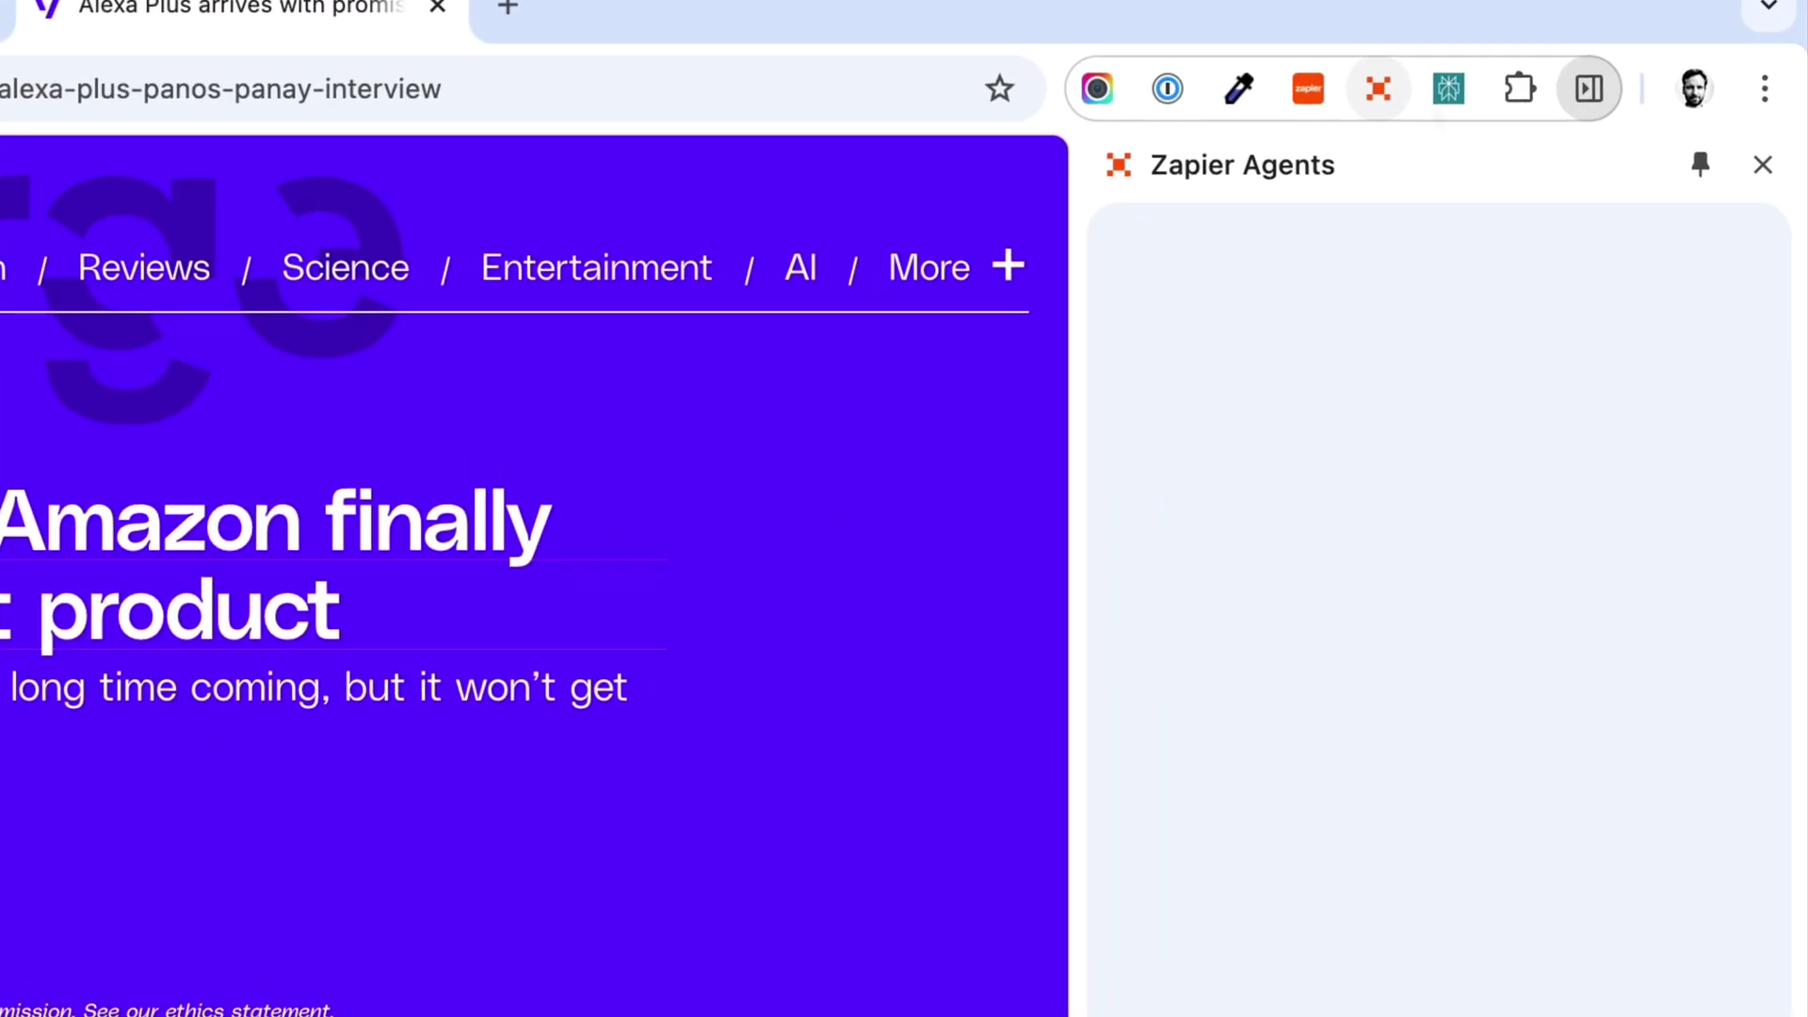
pyautogui.click(1427, 362)
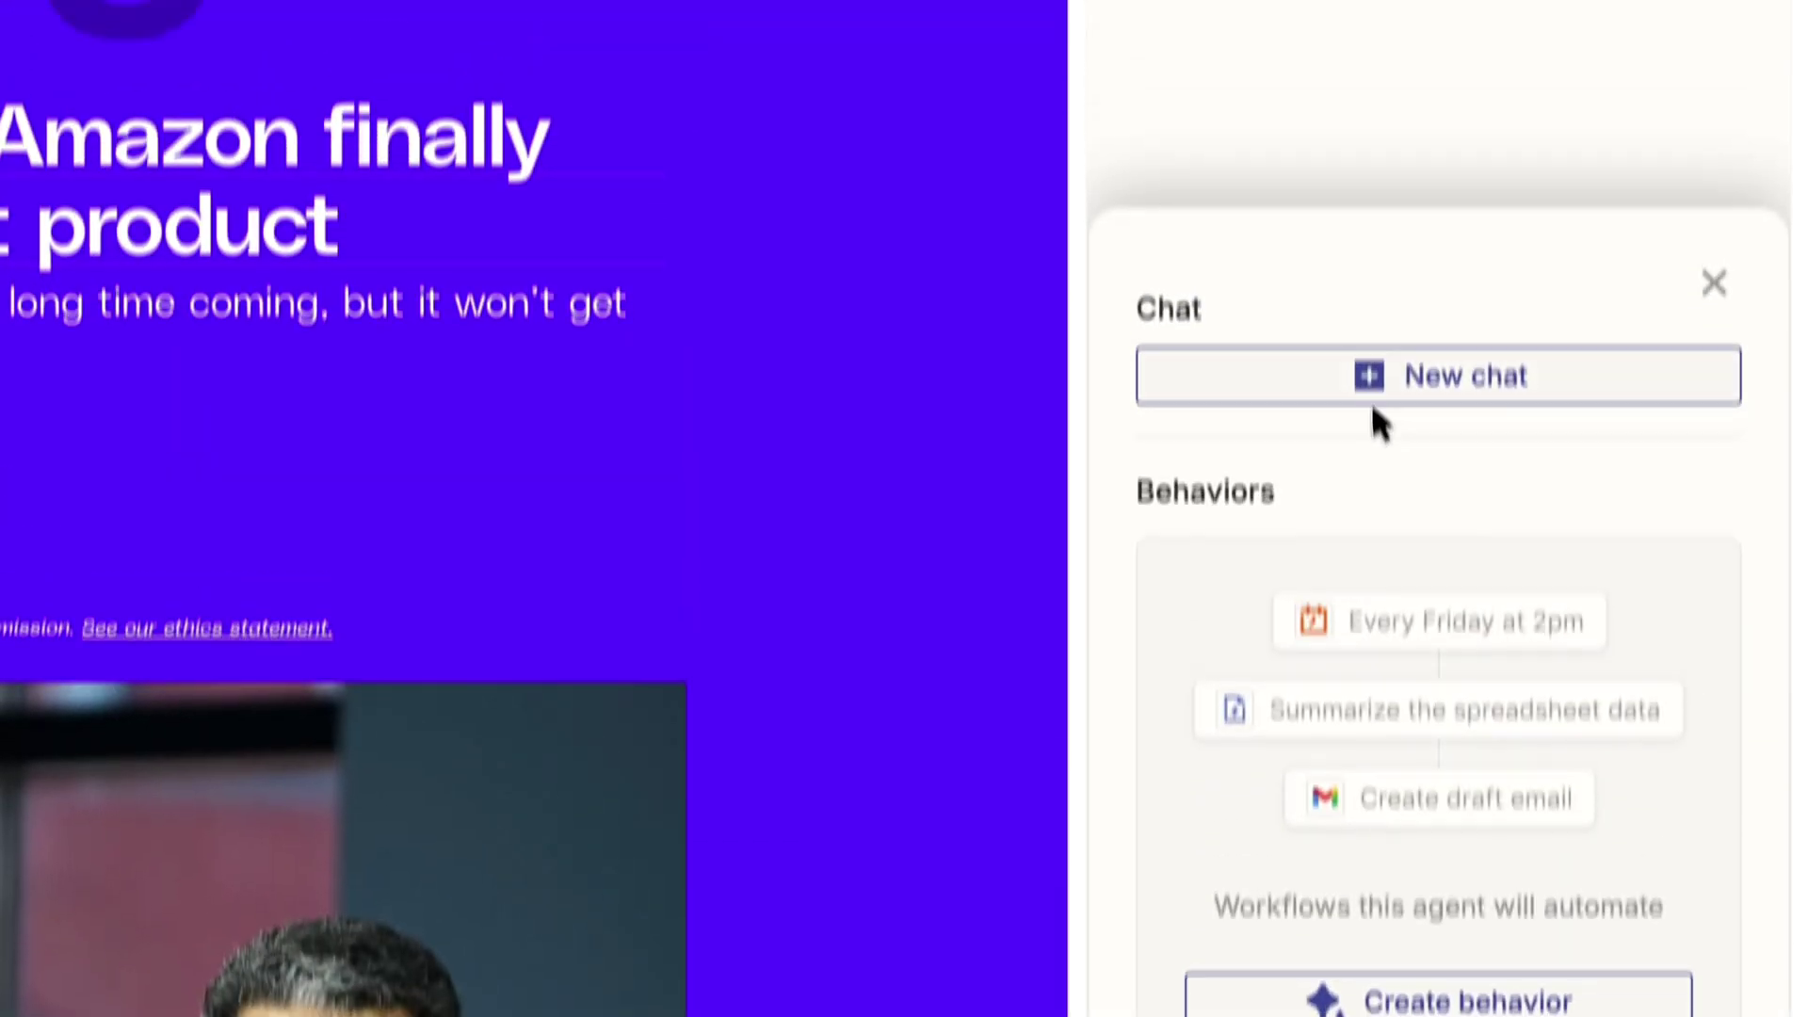
pyautogui.click(1375, 25)
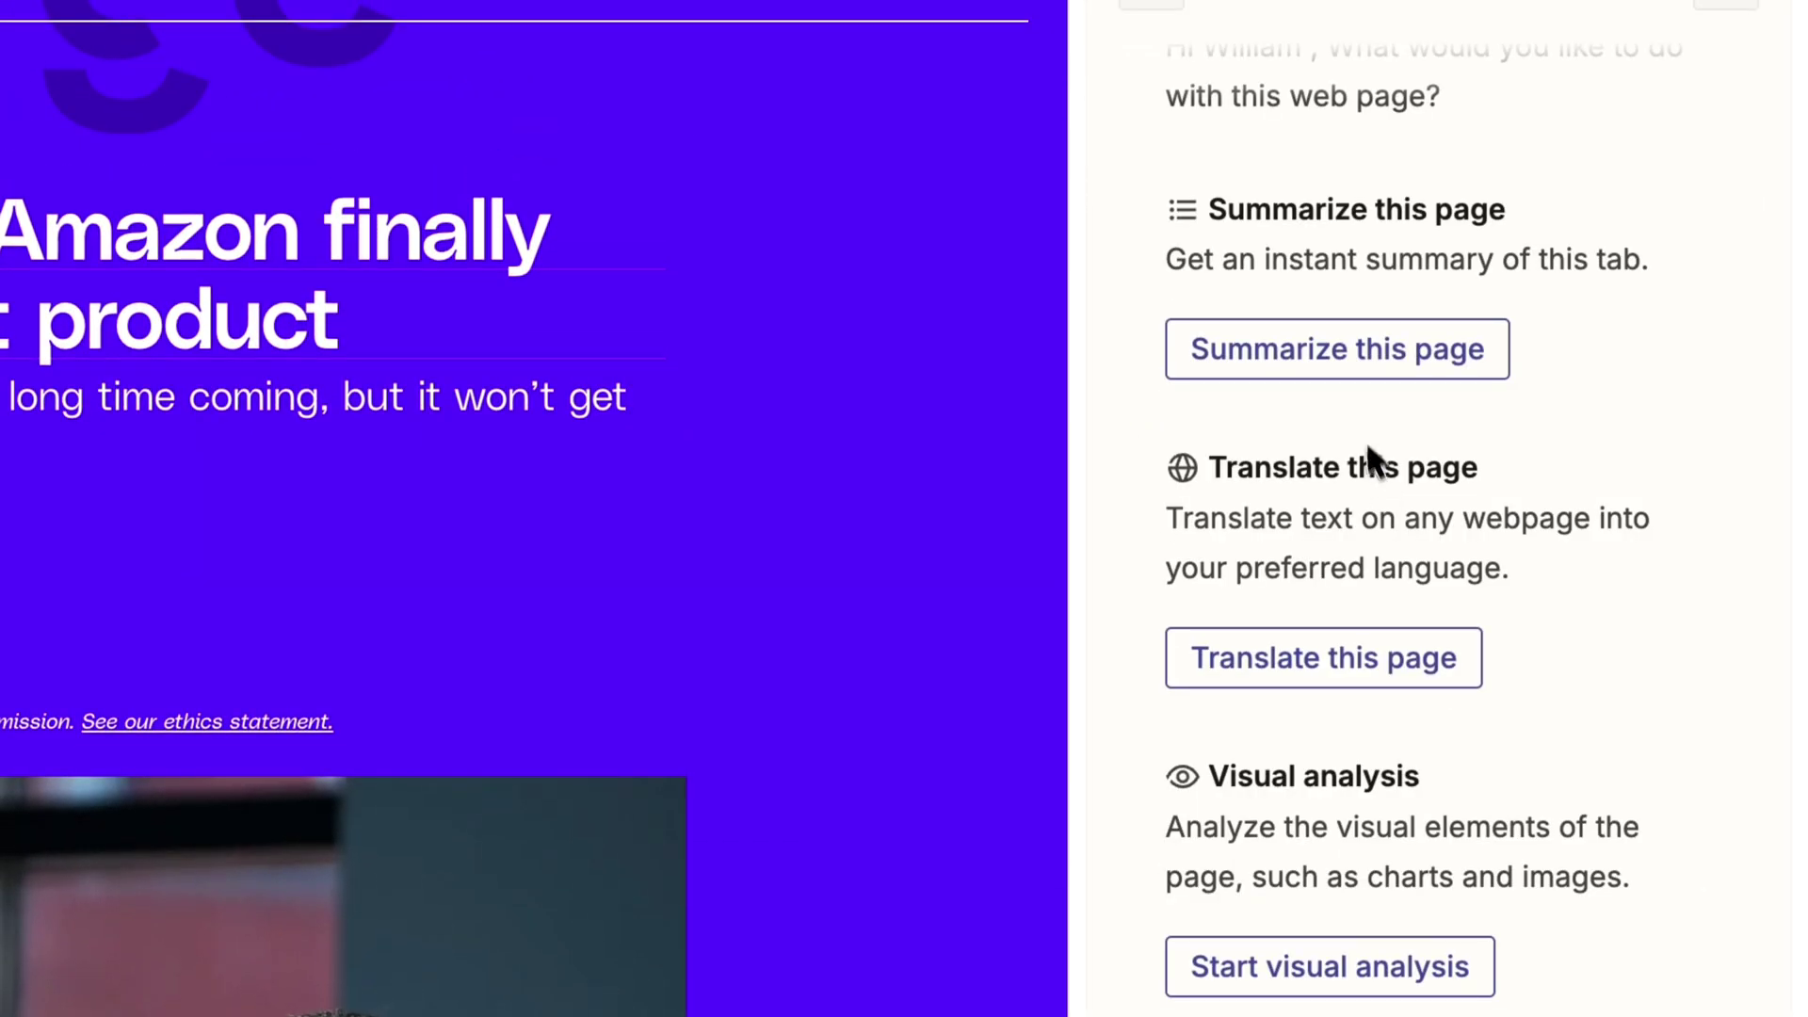
pyautogui.click(1342, 346)
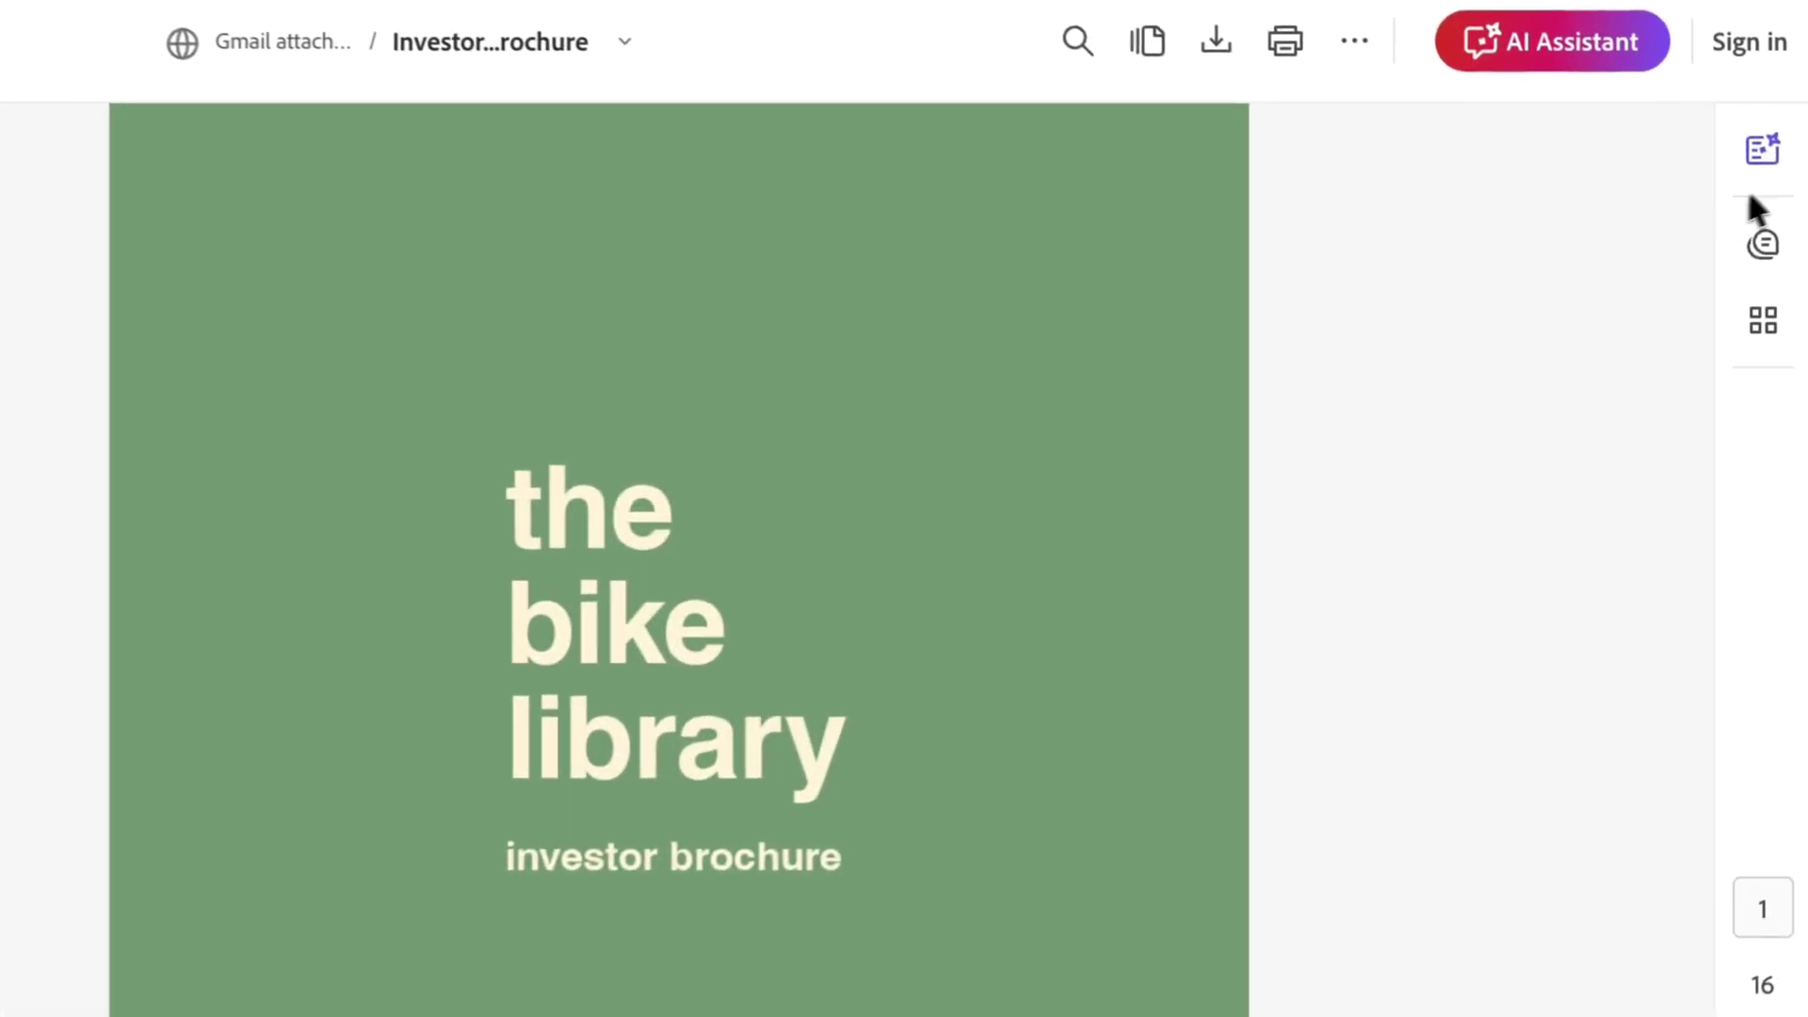
# - Generate the brochure's summary and expand the Introductory content and Philosophy sections
pyautogui.click(1760, 146)
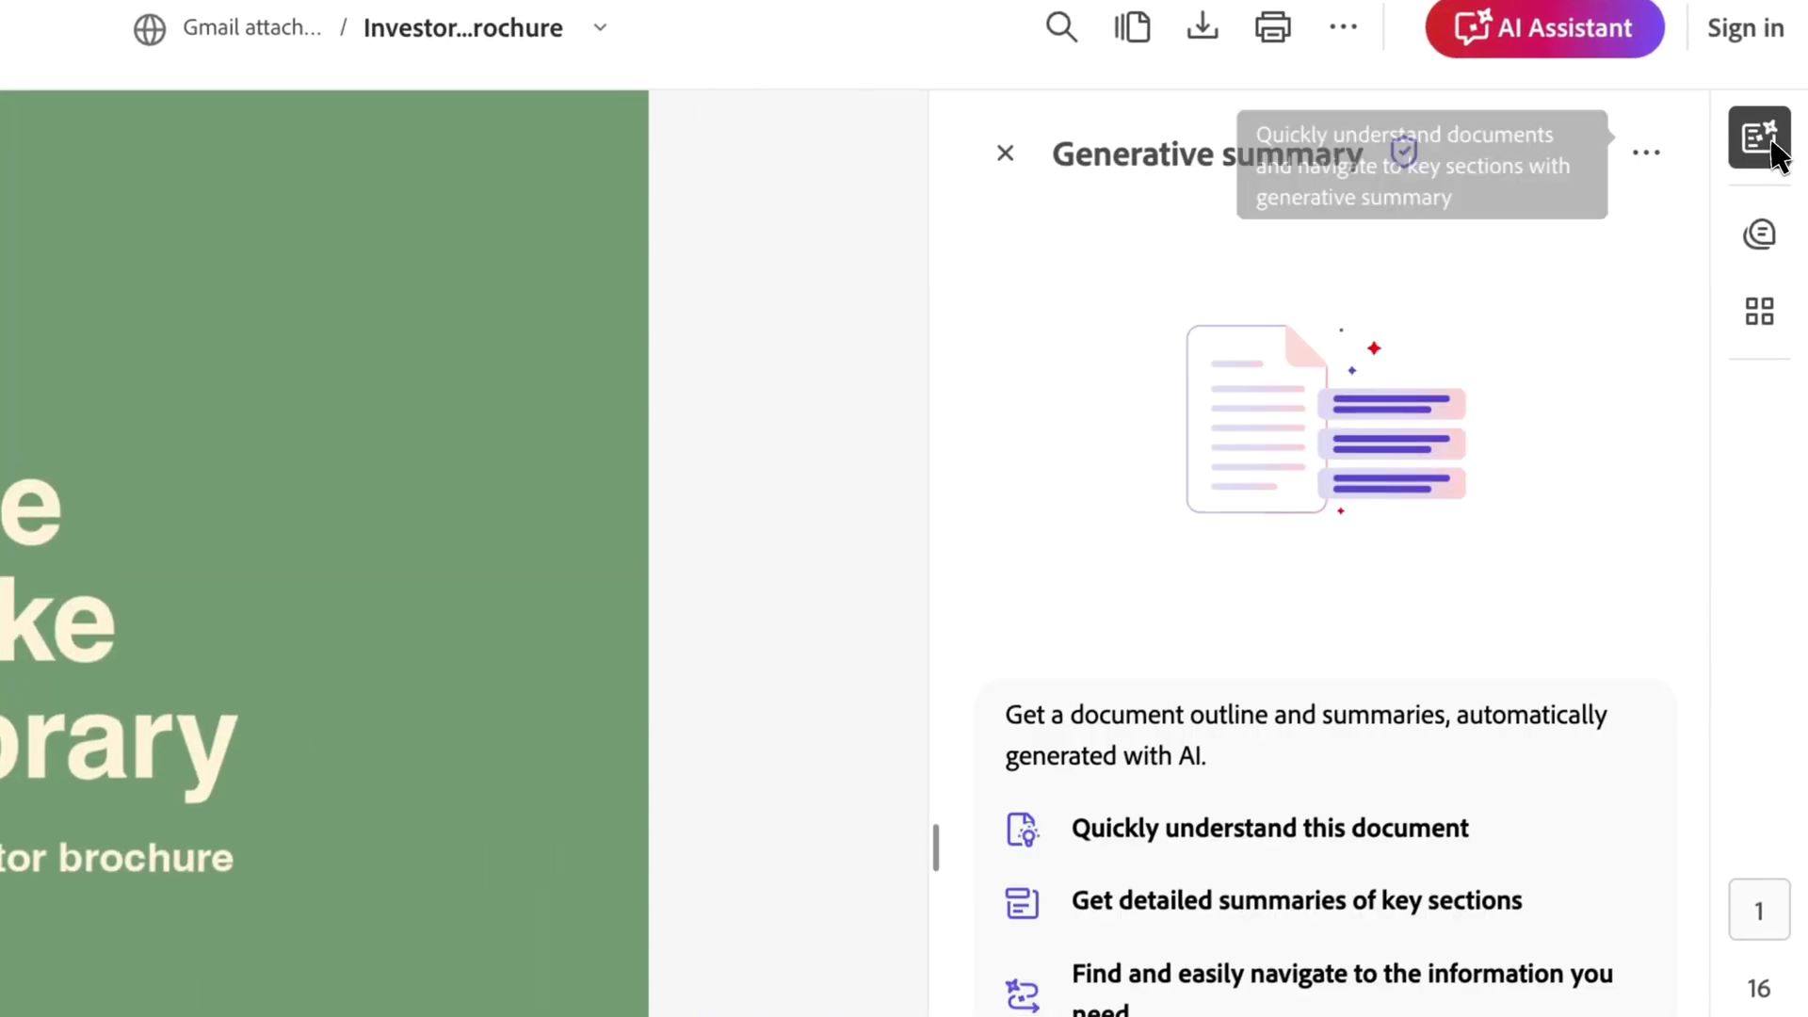
pyautogui.scroll(-5, 1319, 754)
pyautogui.click(1060, 984)
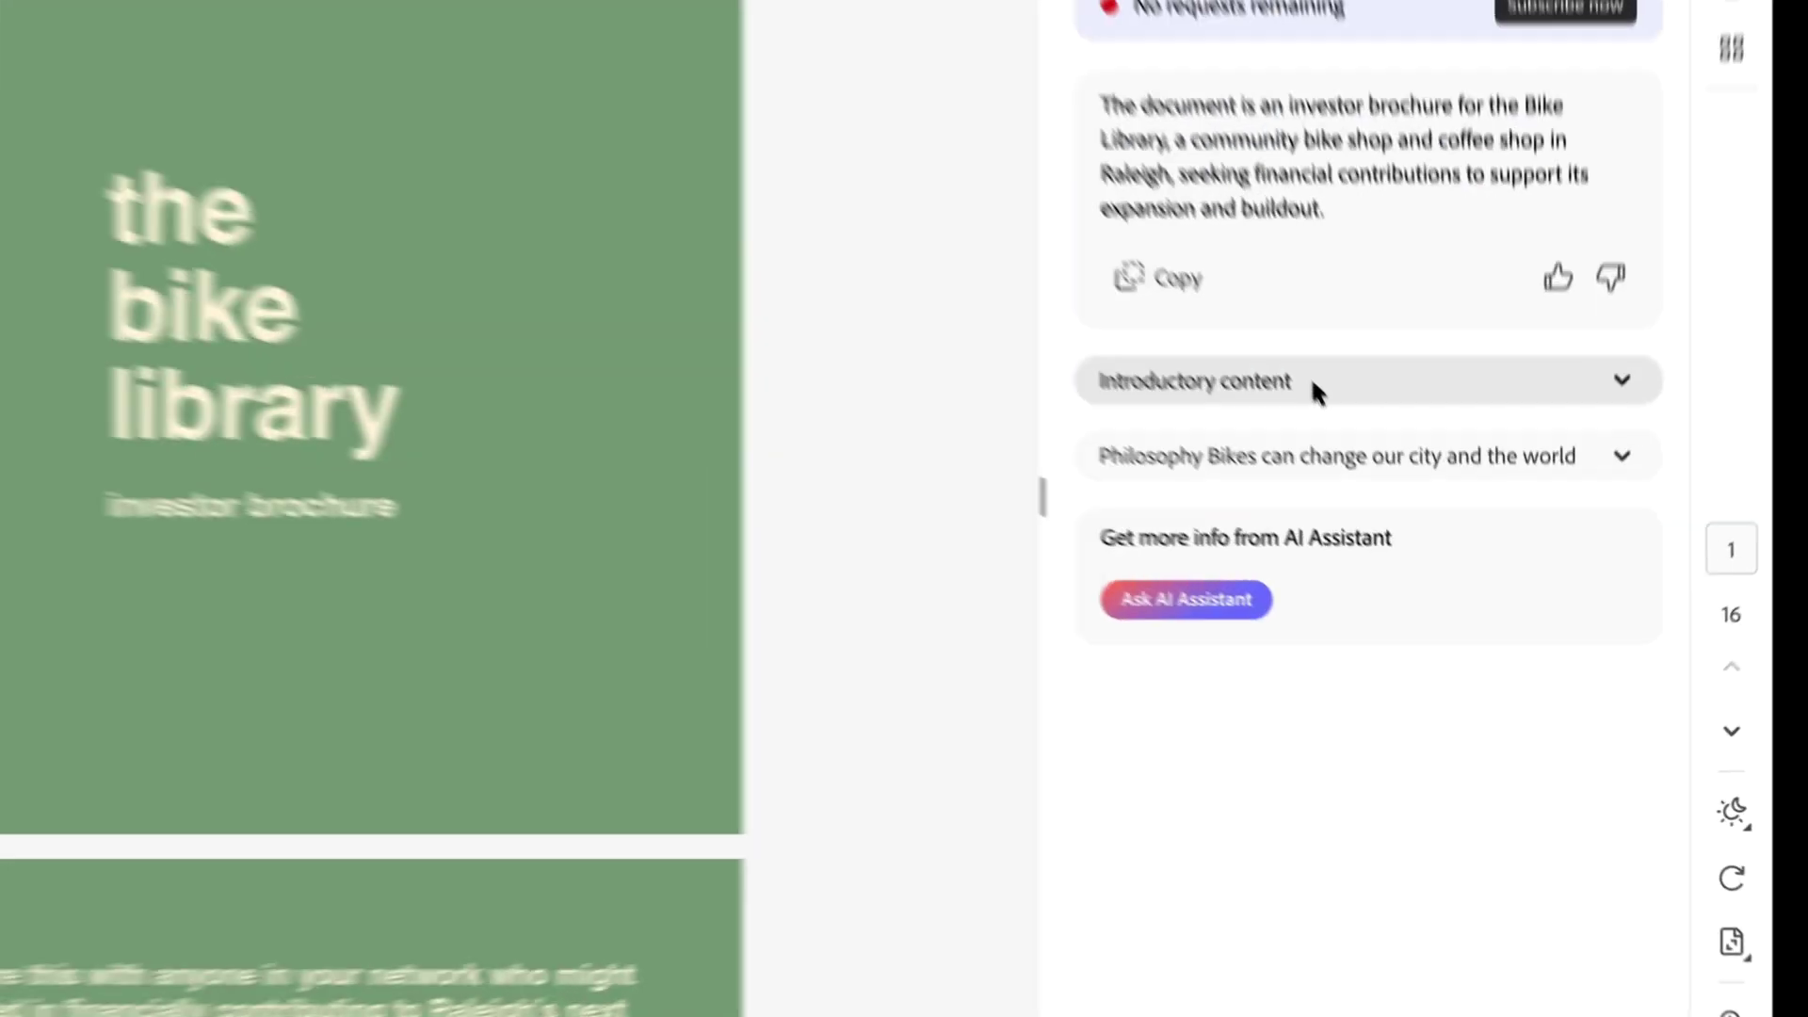
pyautogui.click(1404, 516)
pyautogui.click(1428, 782)
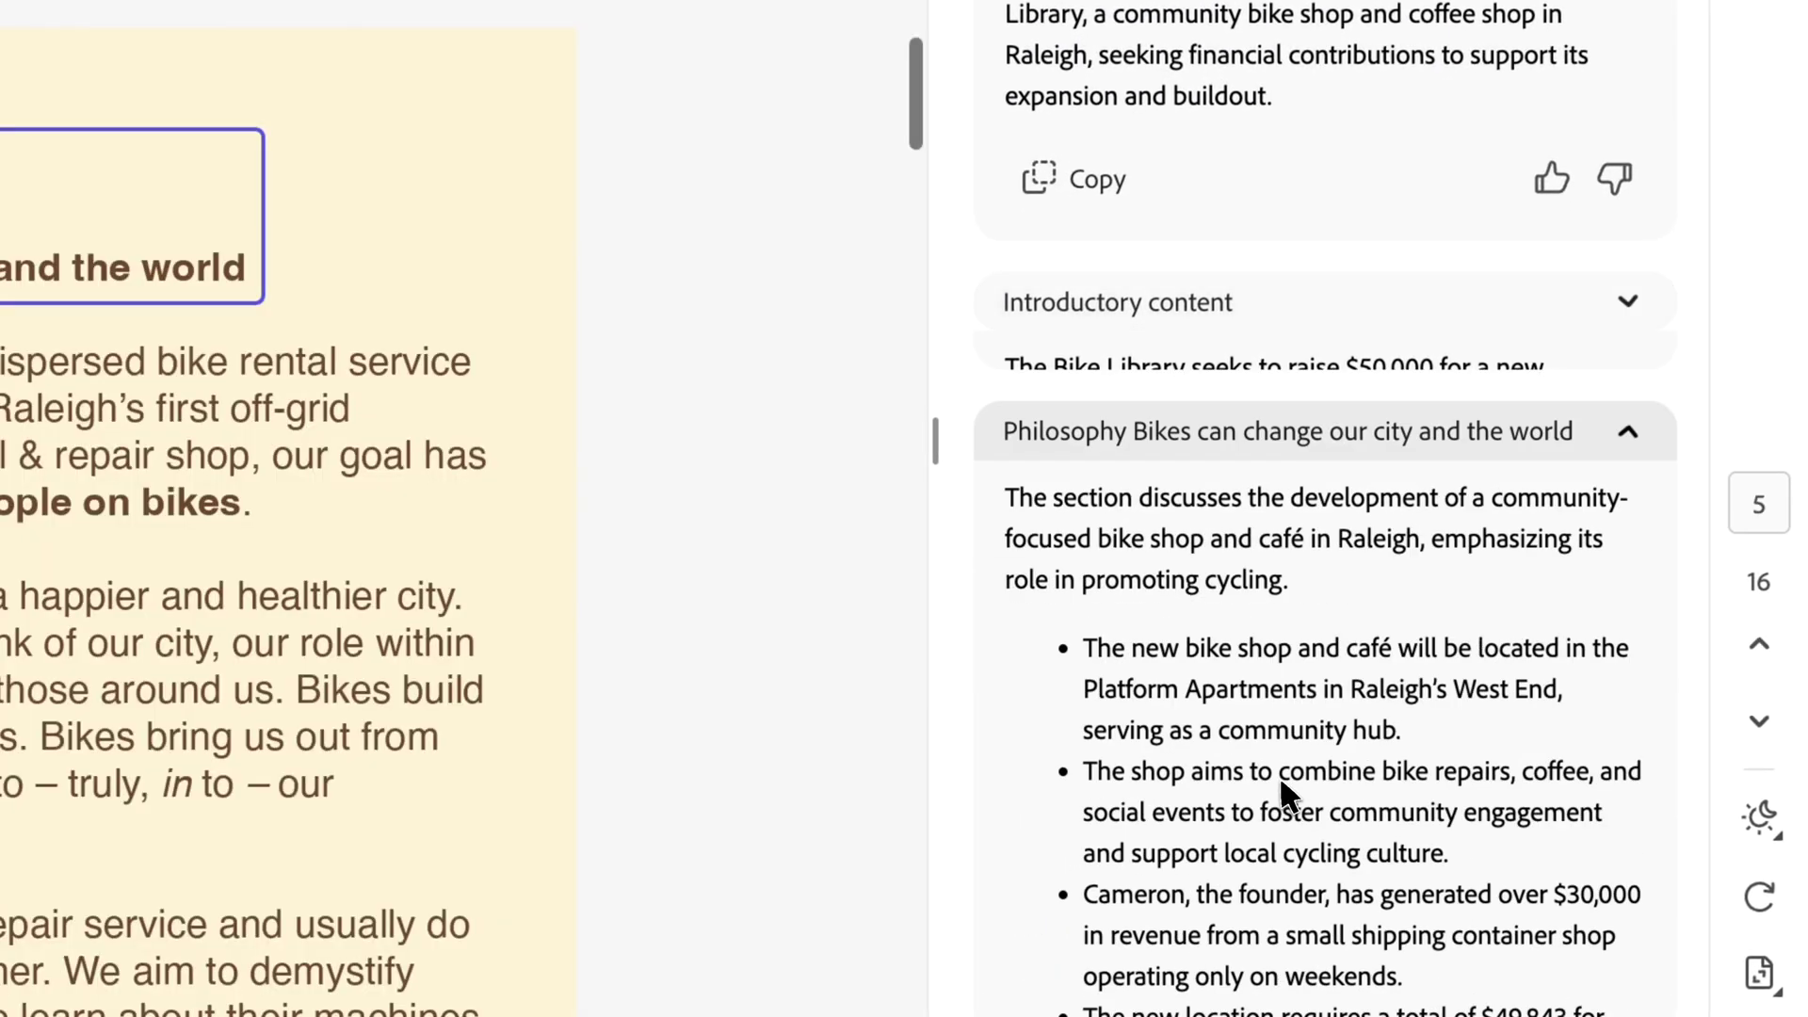
pyautogui.scroll(-5, 1428, 783)
pyautogui.scroll(-1, 1280, 776)
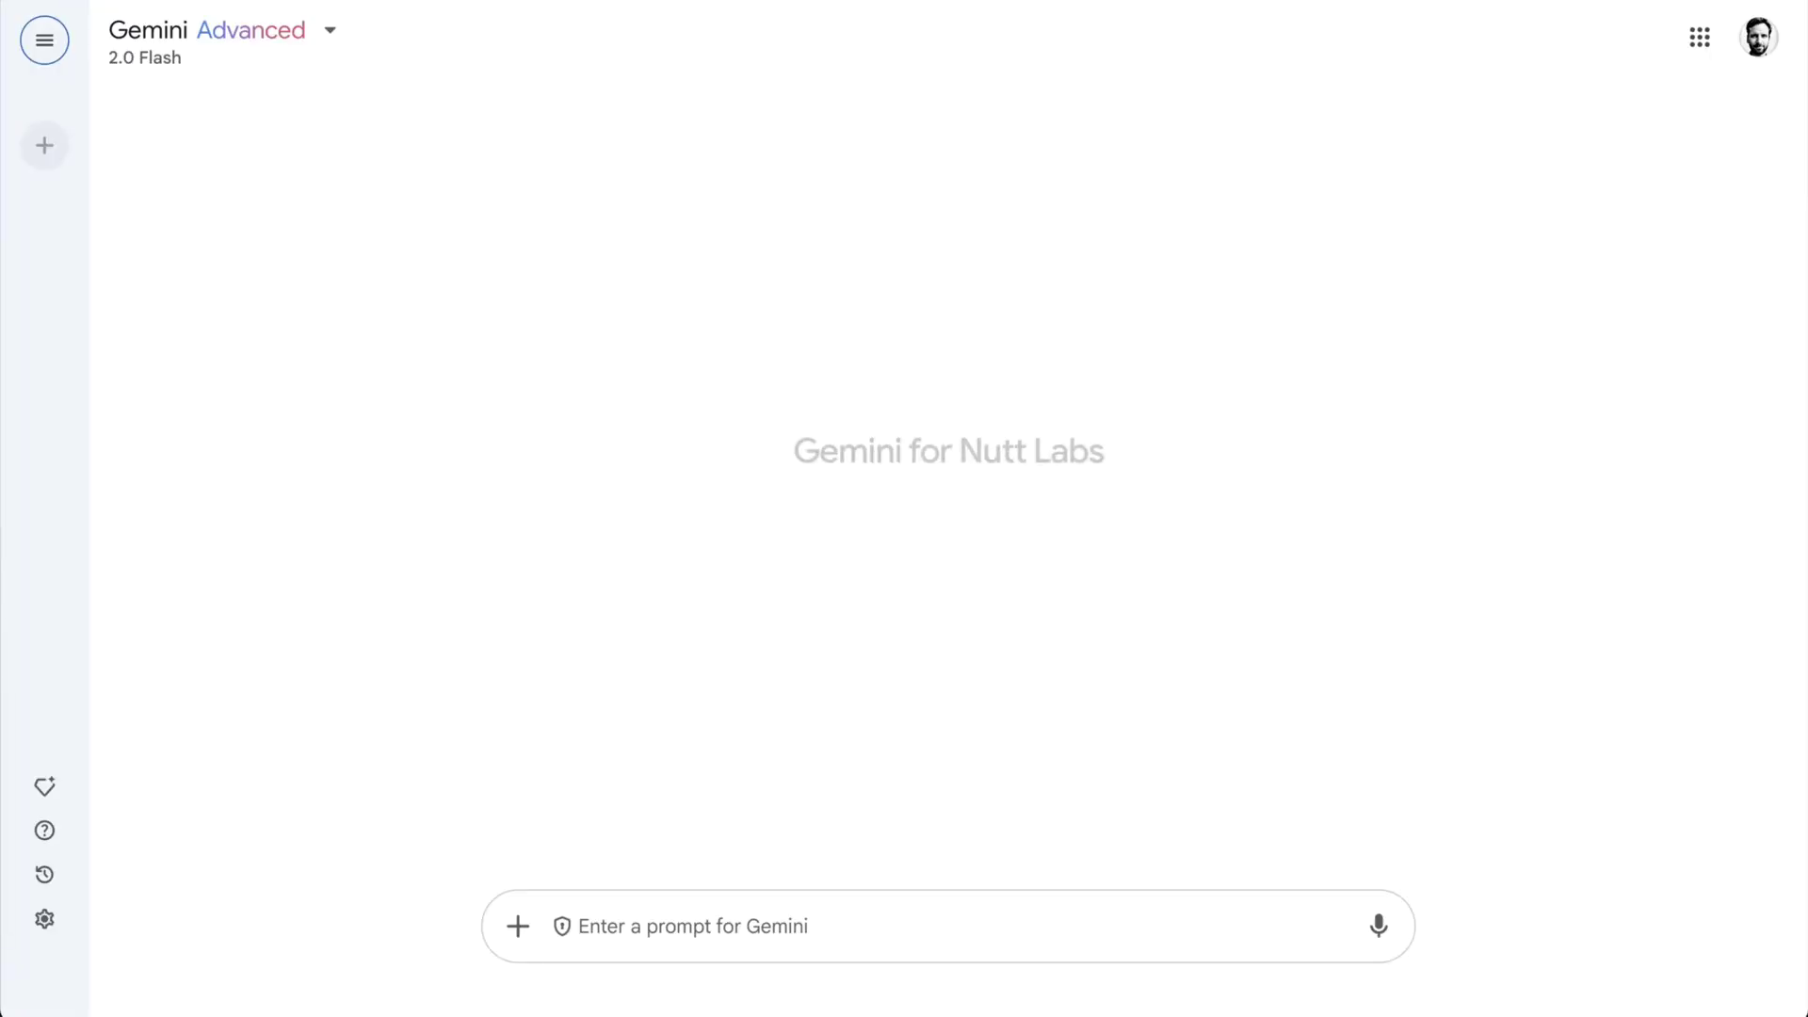
# - Send the expert-writer prompt with the pasted automation guide under 'Guide:' for Hemingway-style simplification
pyautogui.click(593, 921)
pyautogui.write("You're an exc")
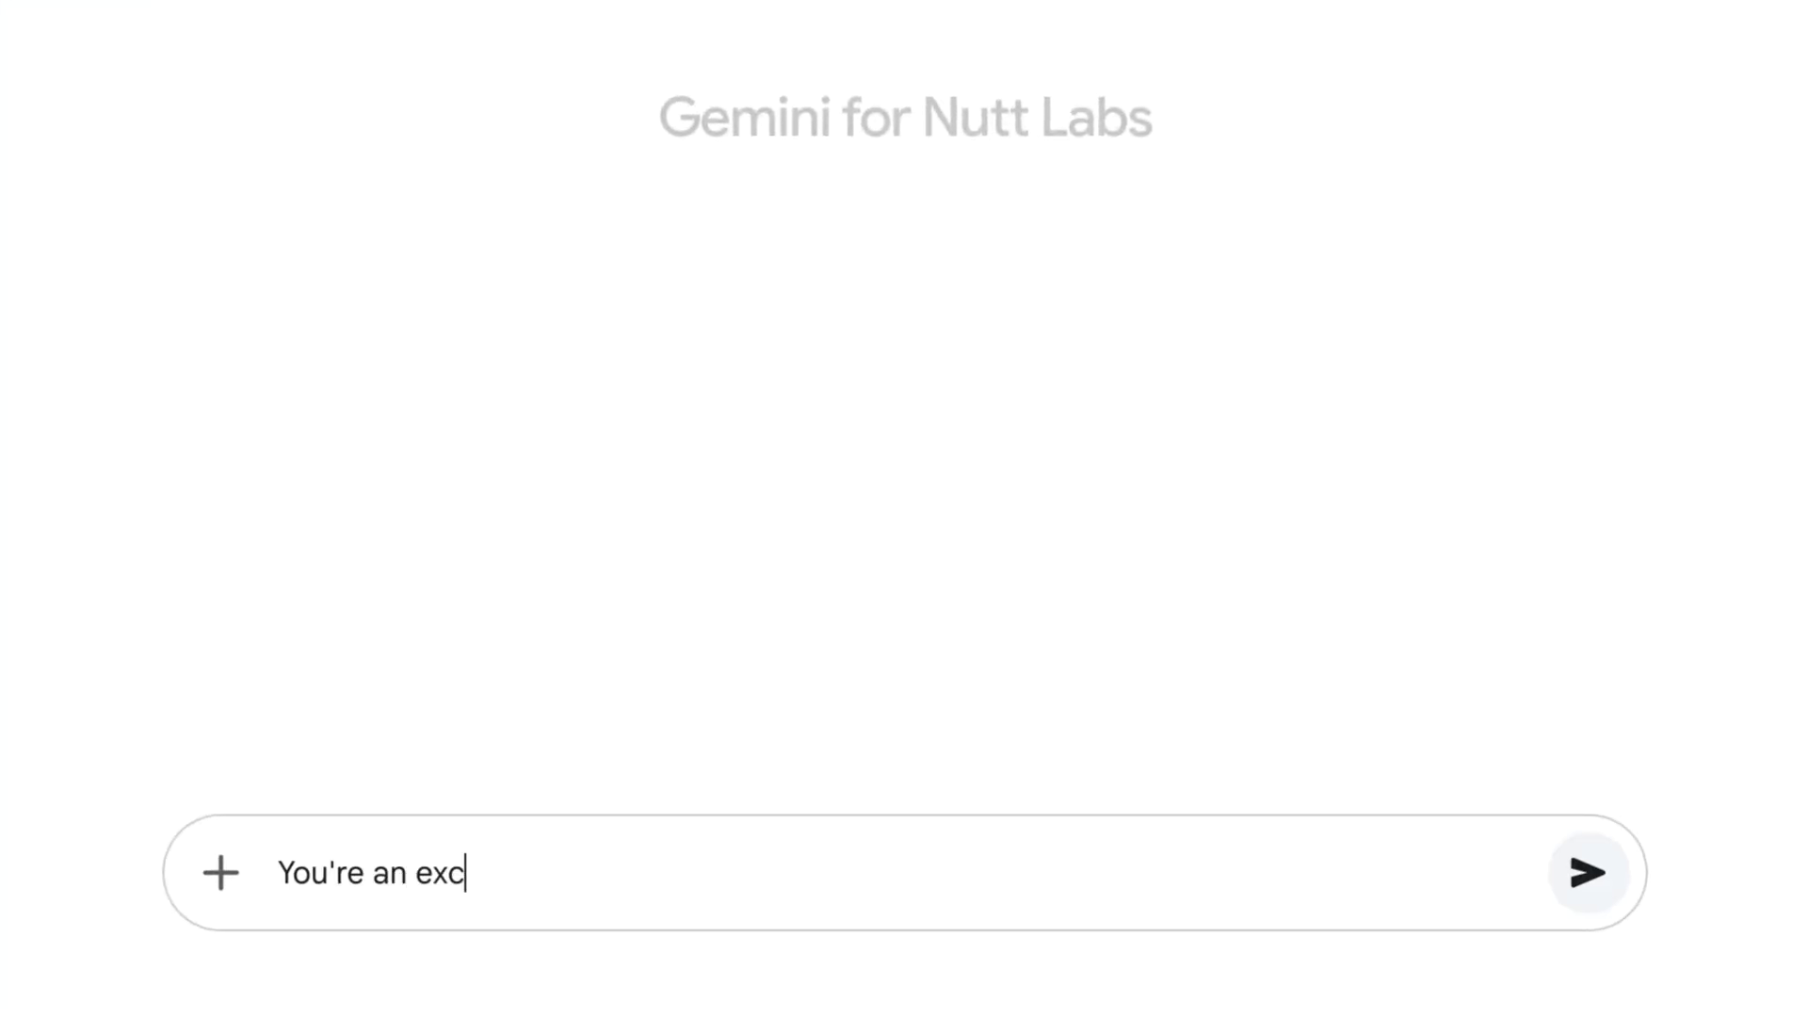
pyautogui.write('ellent writer with perfect English grammar')
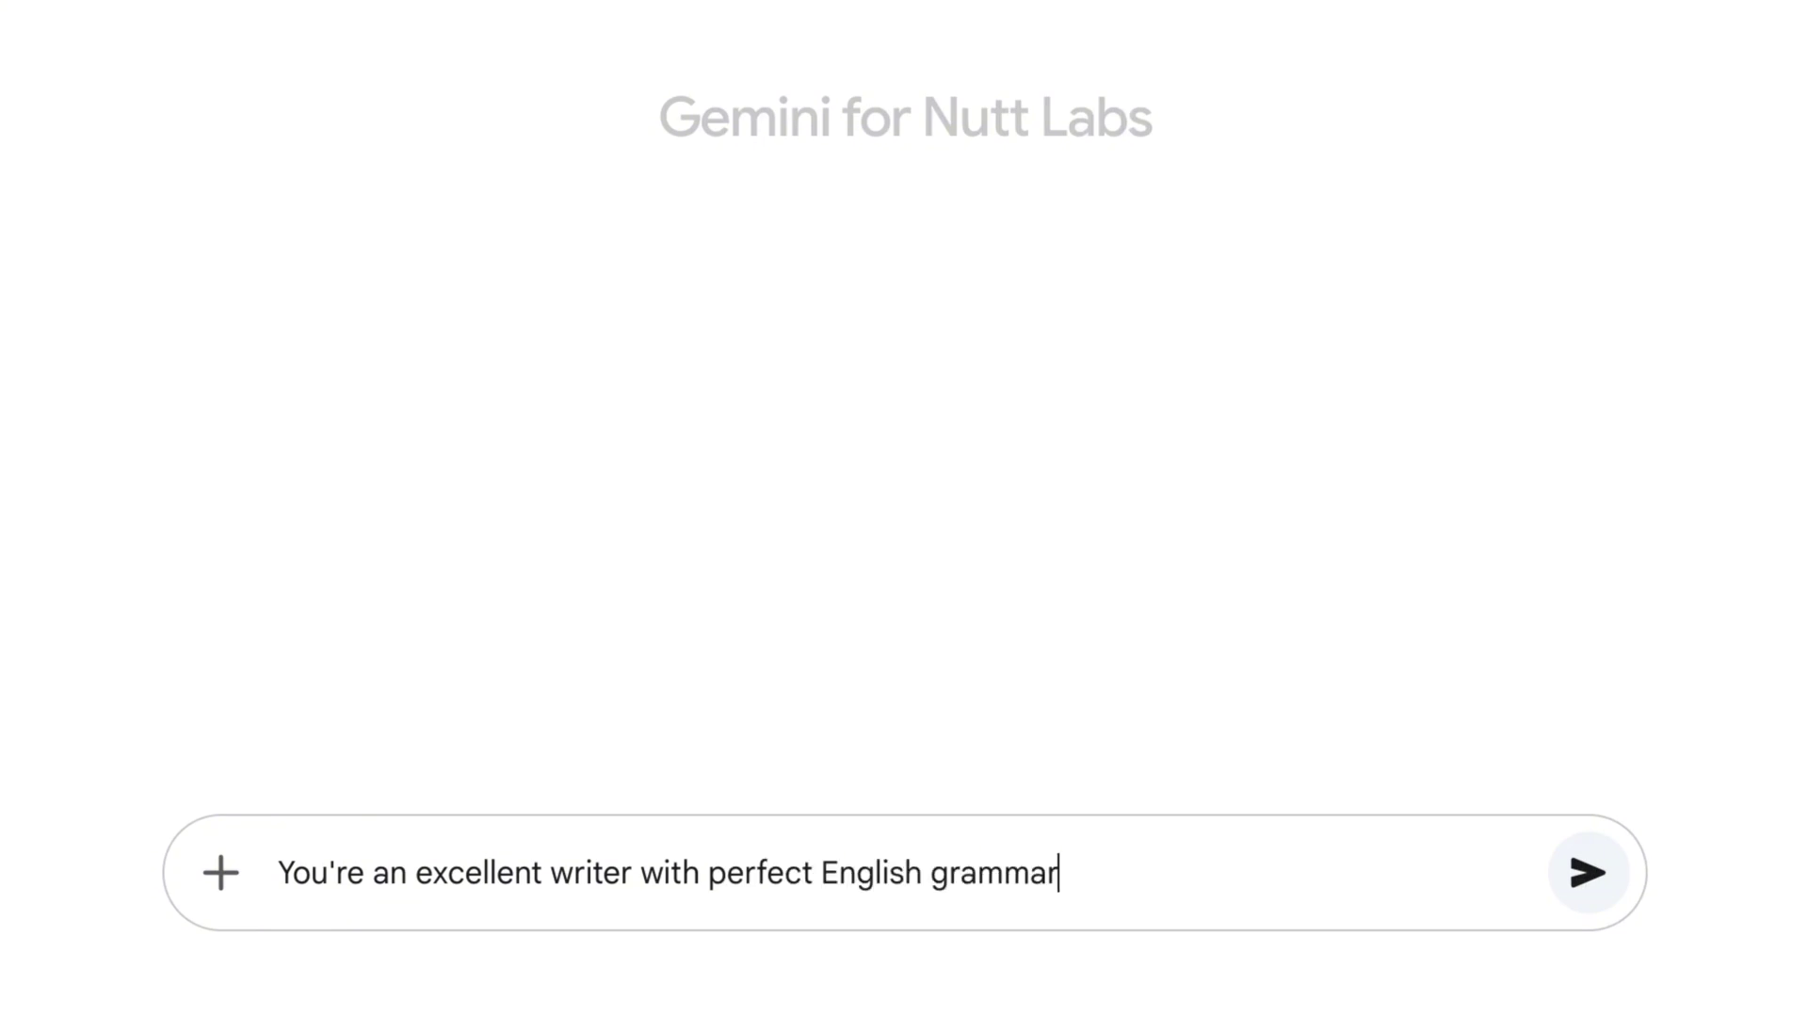
pyautogui.write('. You can write in any requested sty')
pyautogui.write('le, tone or format. You excel at ex')
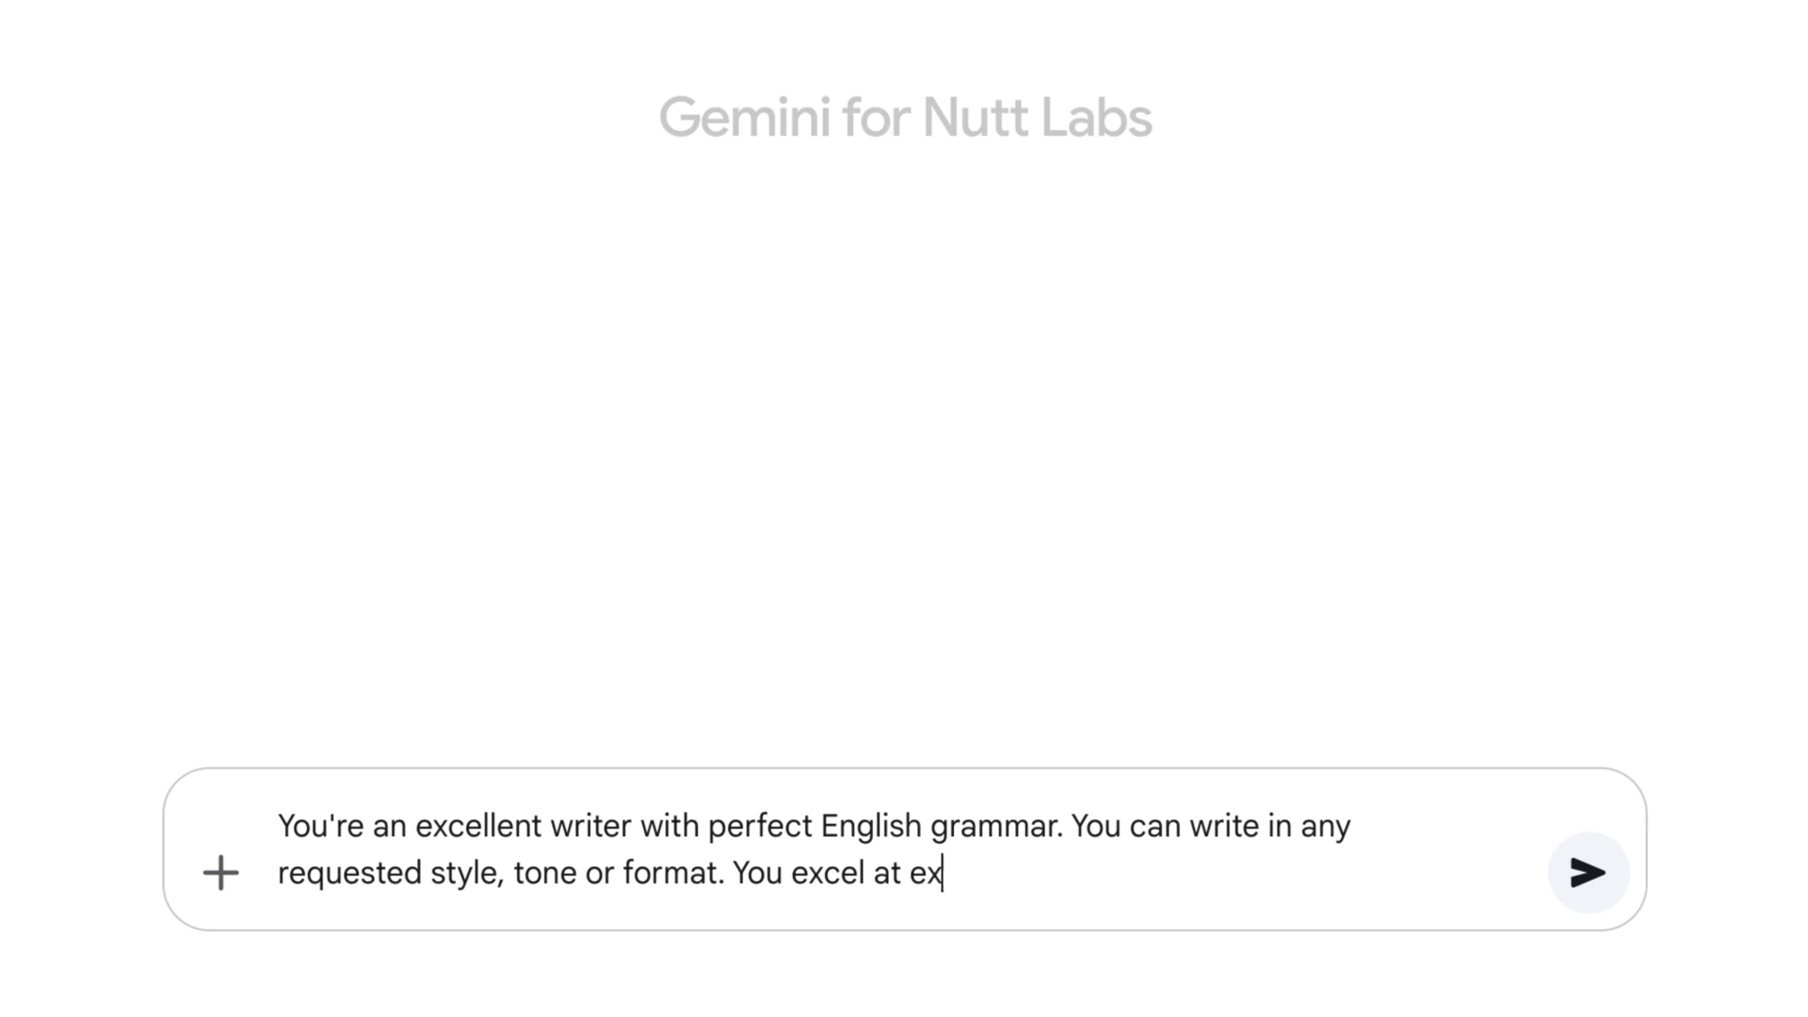
pyautogui.write('tracting key points from text for rep')
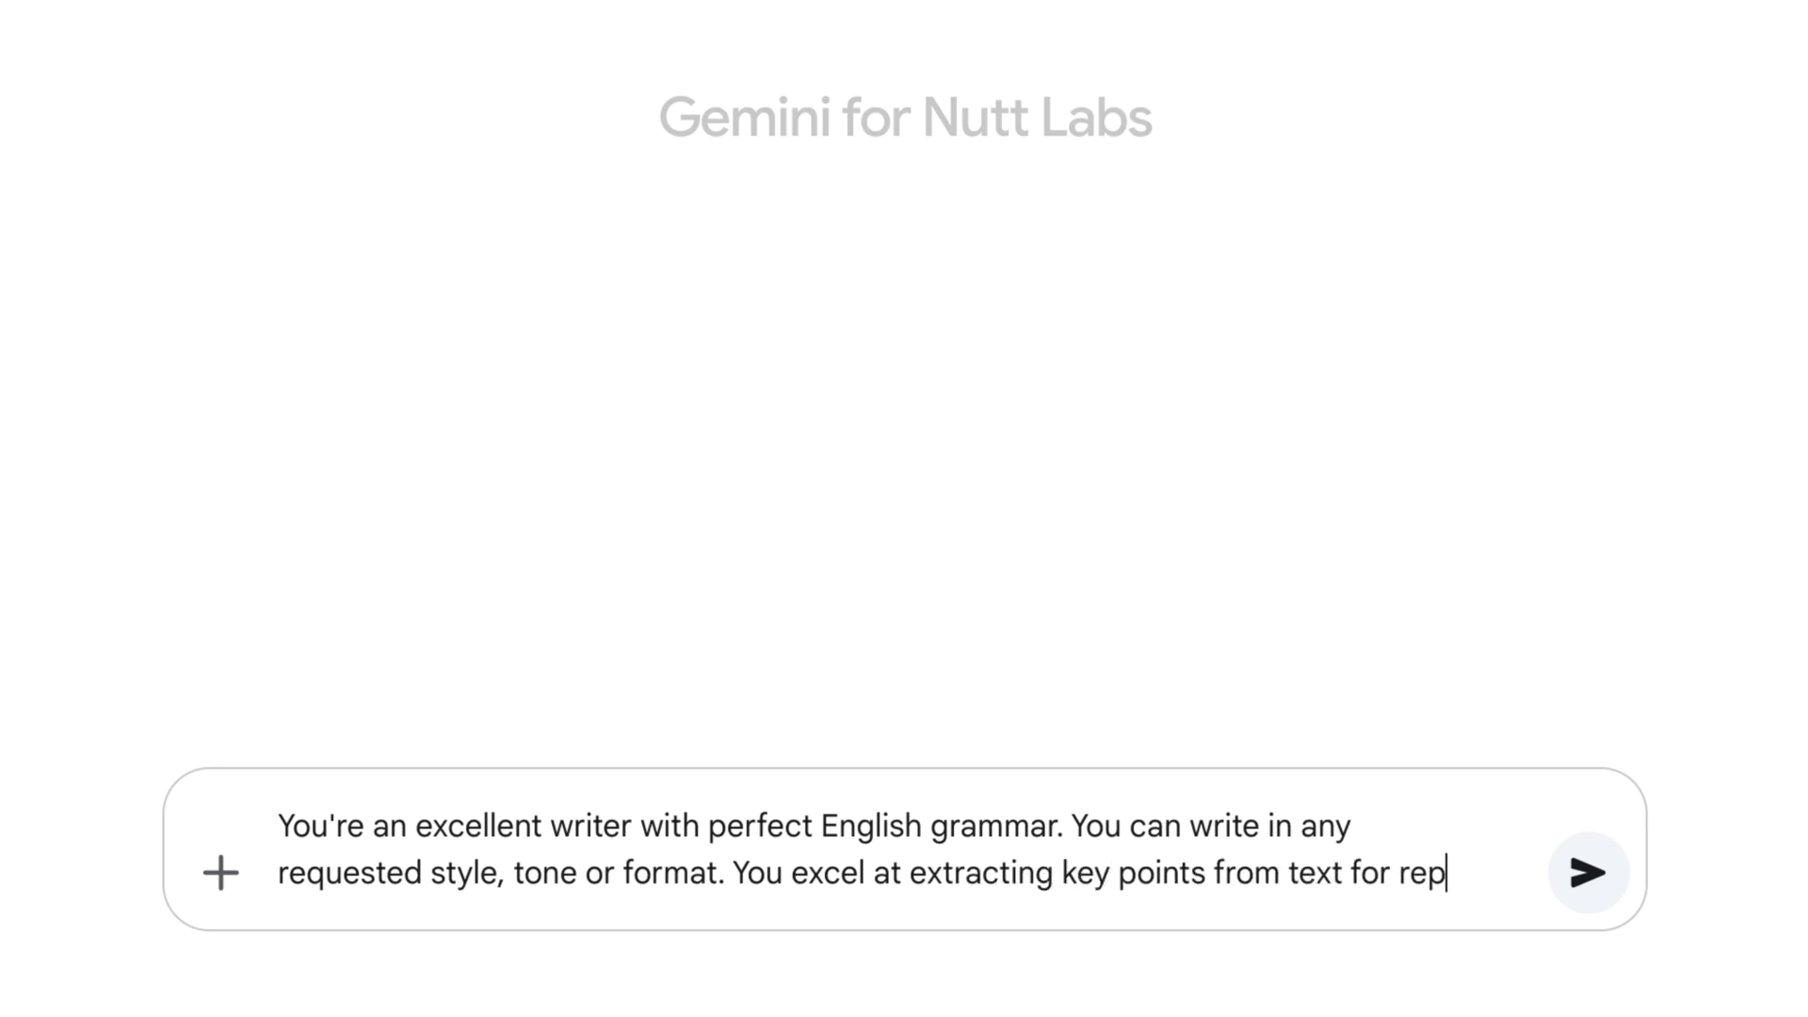
pyautogui.write('urposing for other media.')
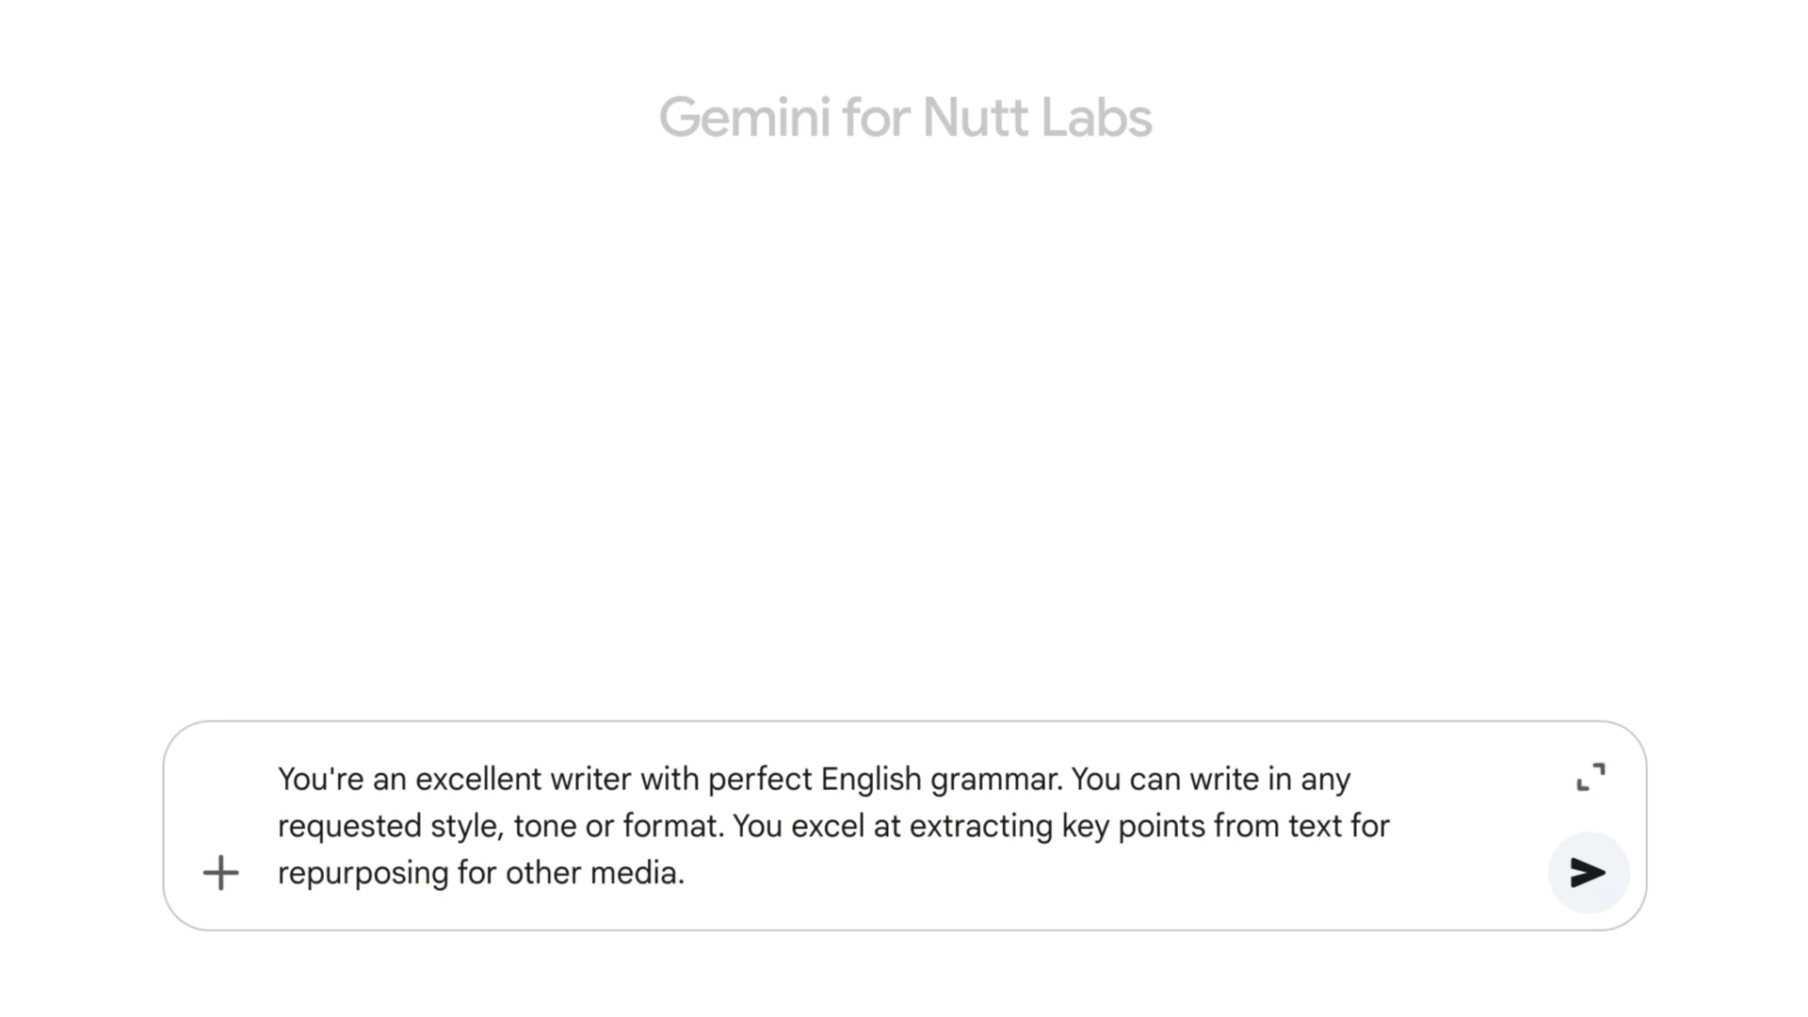
pyautogui.hotkey('shift', 'Return')
pyautogui.write("Below, I've pasted a guide to finding the top au")
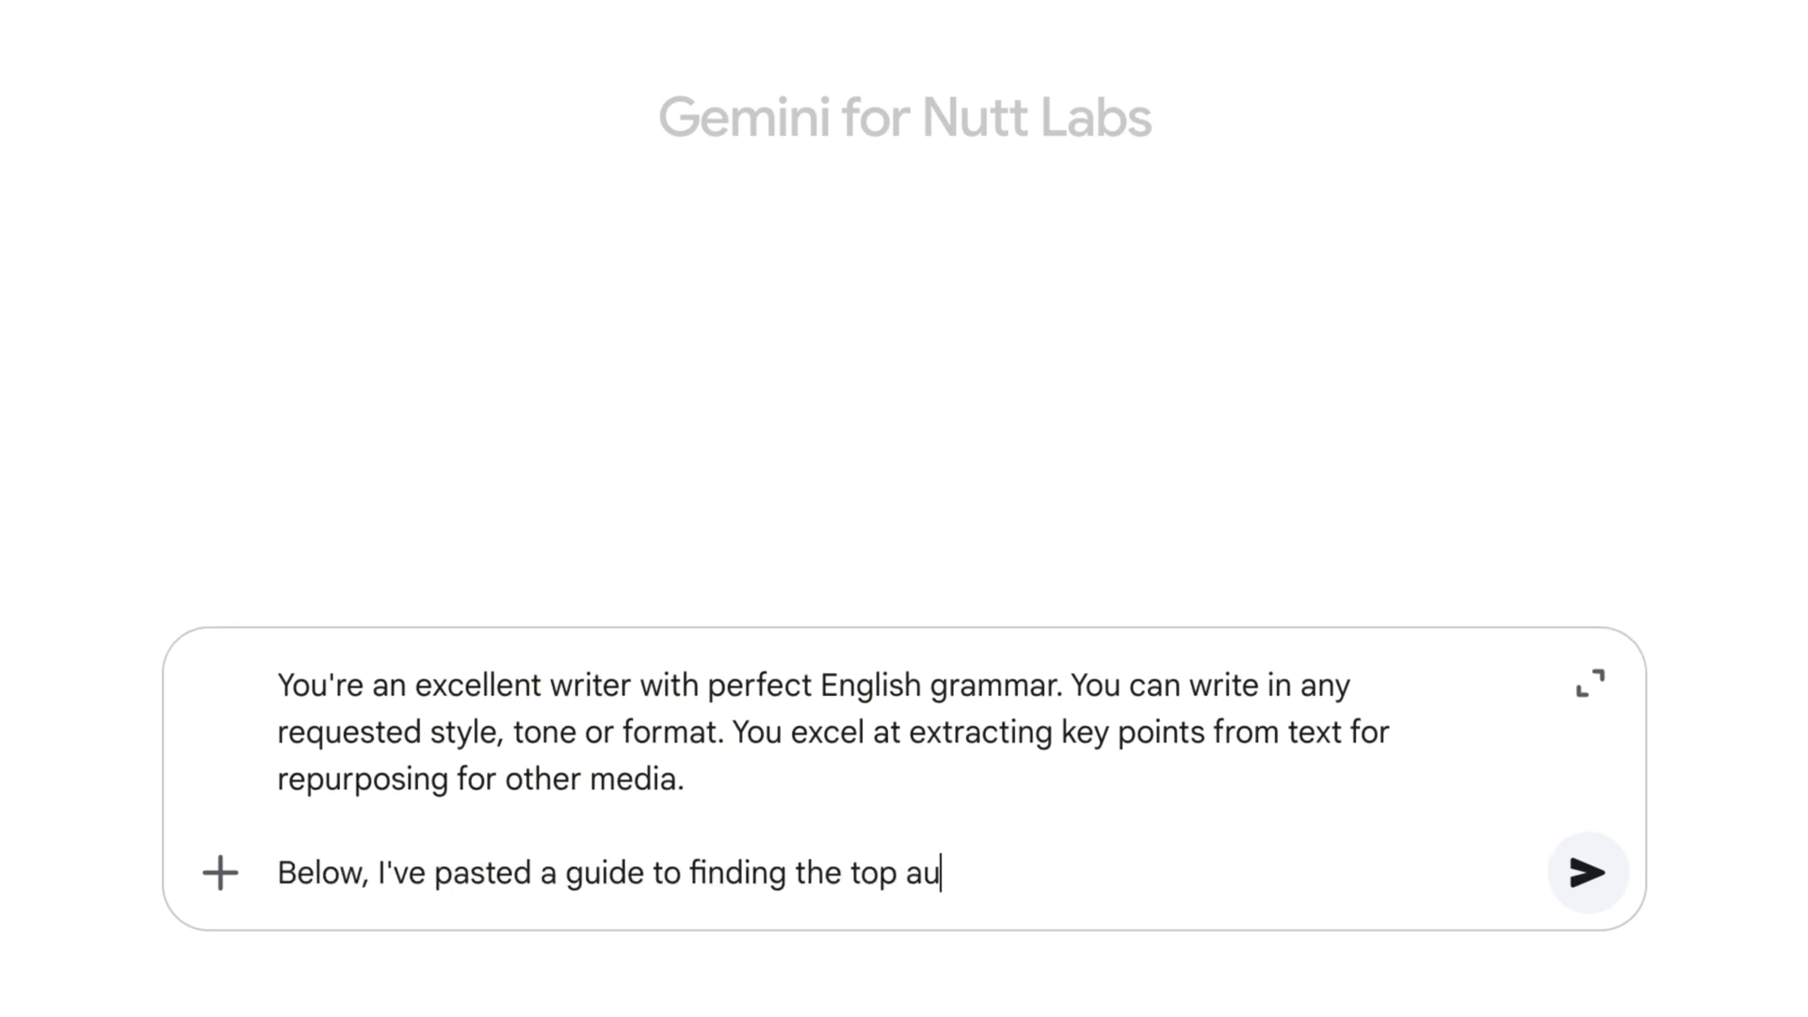
pyautogui.write('tomation opportunities in your workf')
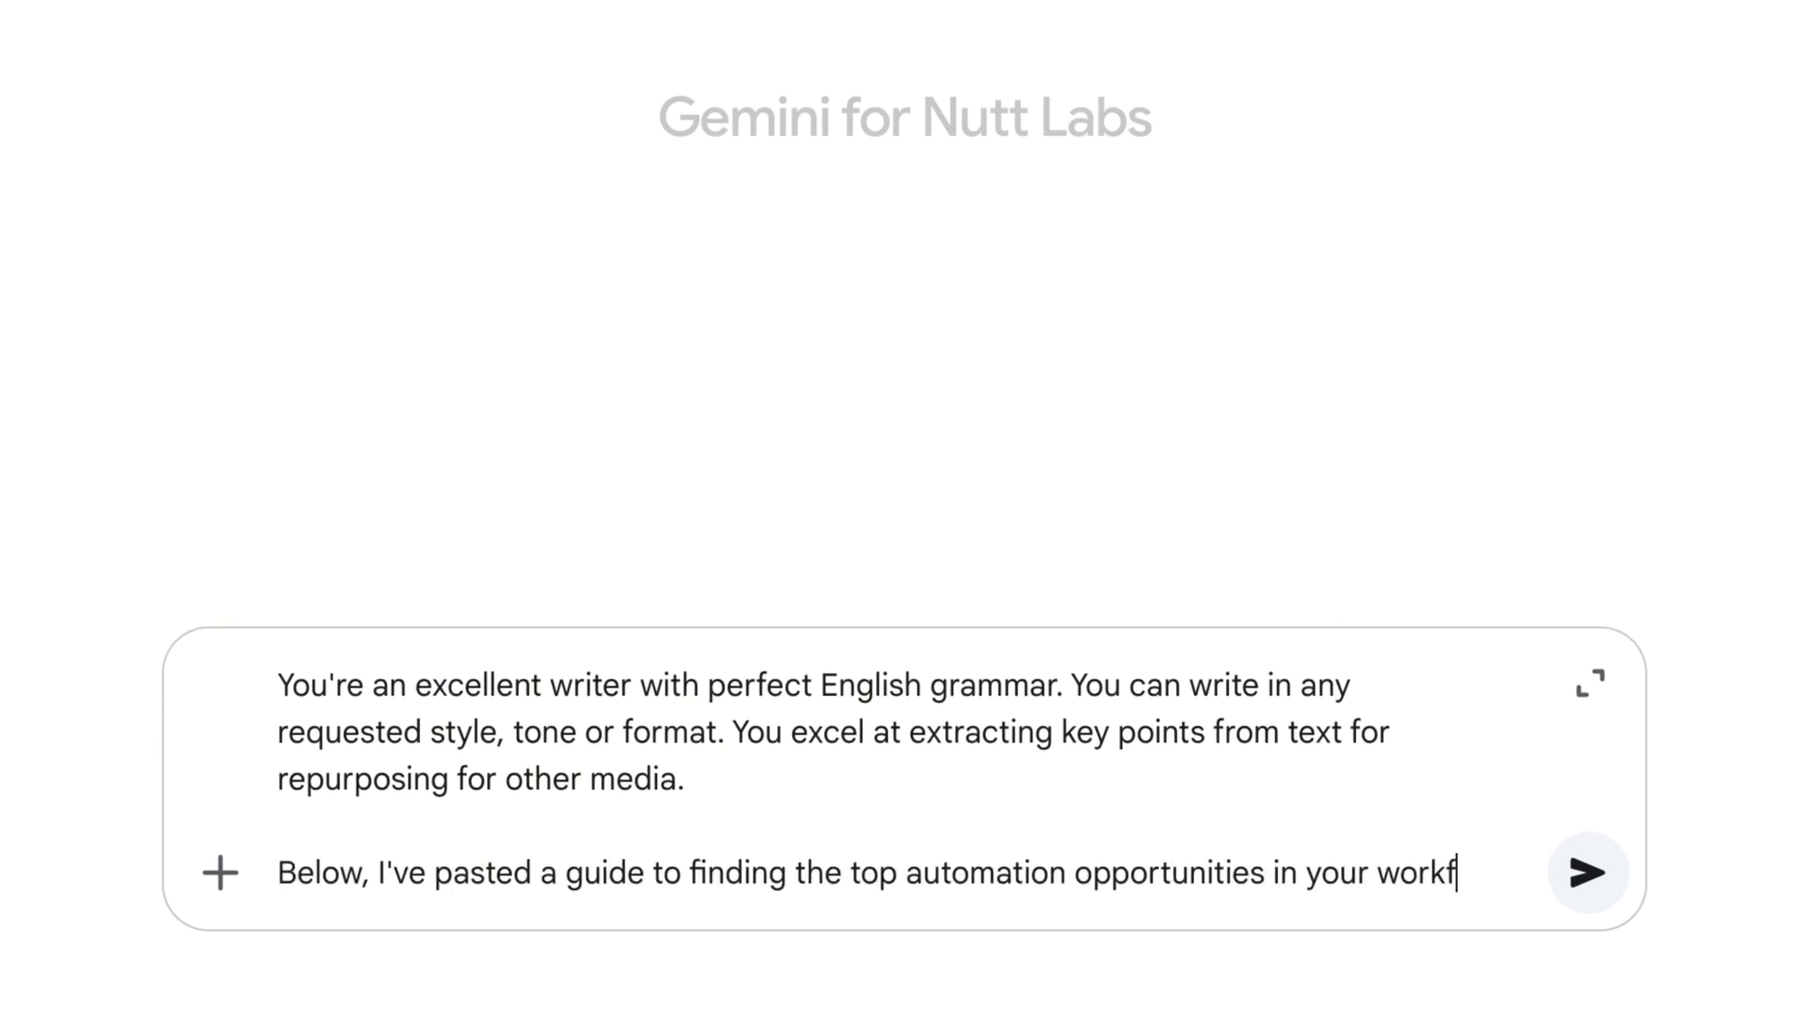
pyautogui.write('low. You will simplify it by shortenin')
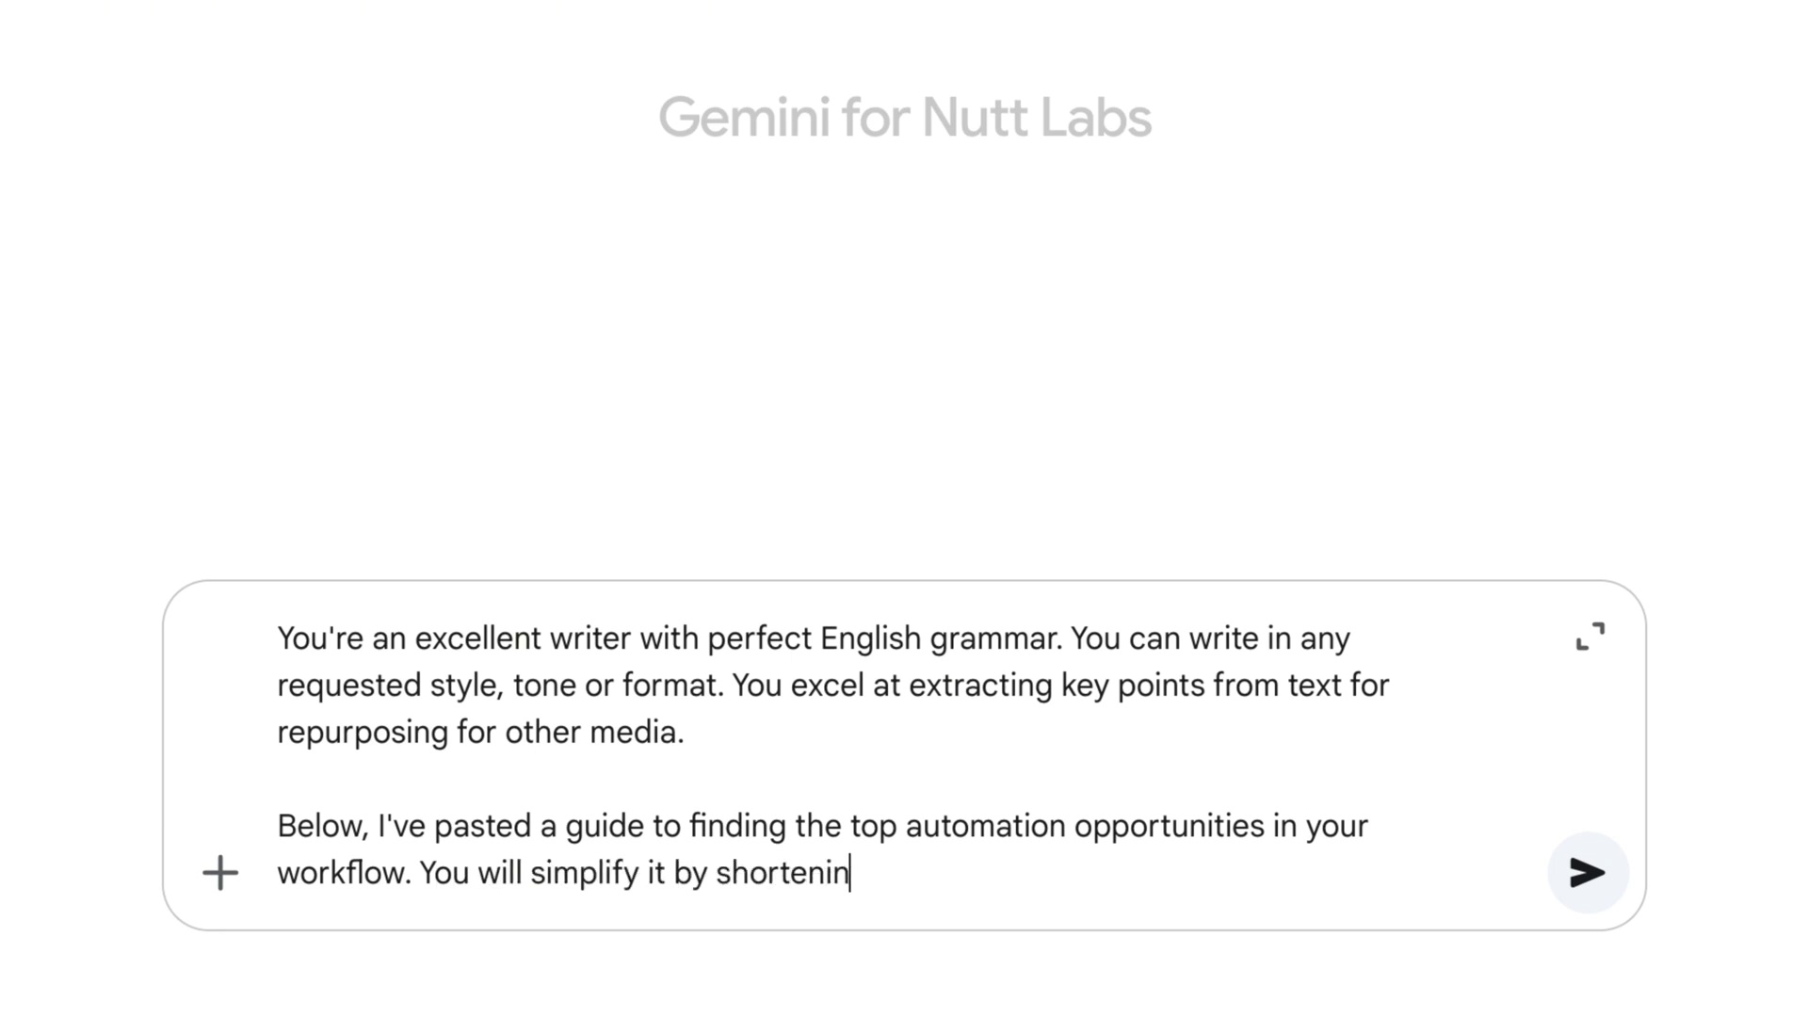
pyautogui.write("g it and using laymen's termi")
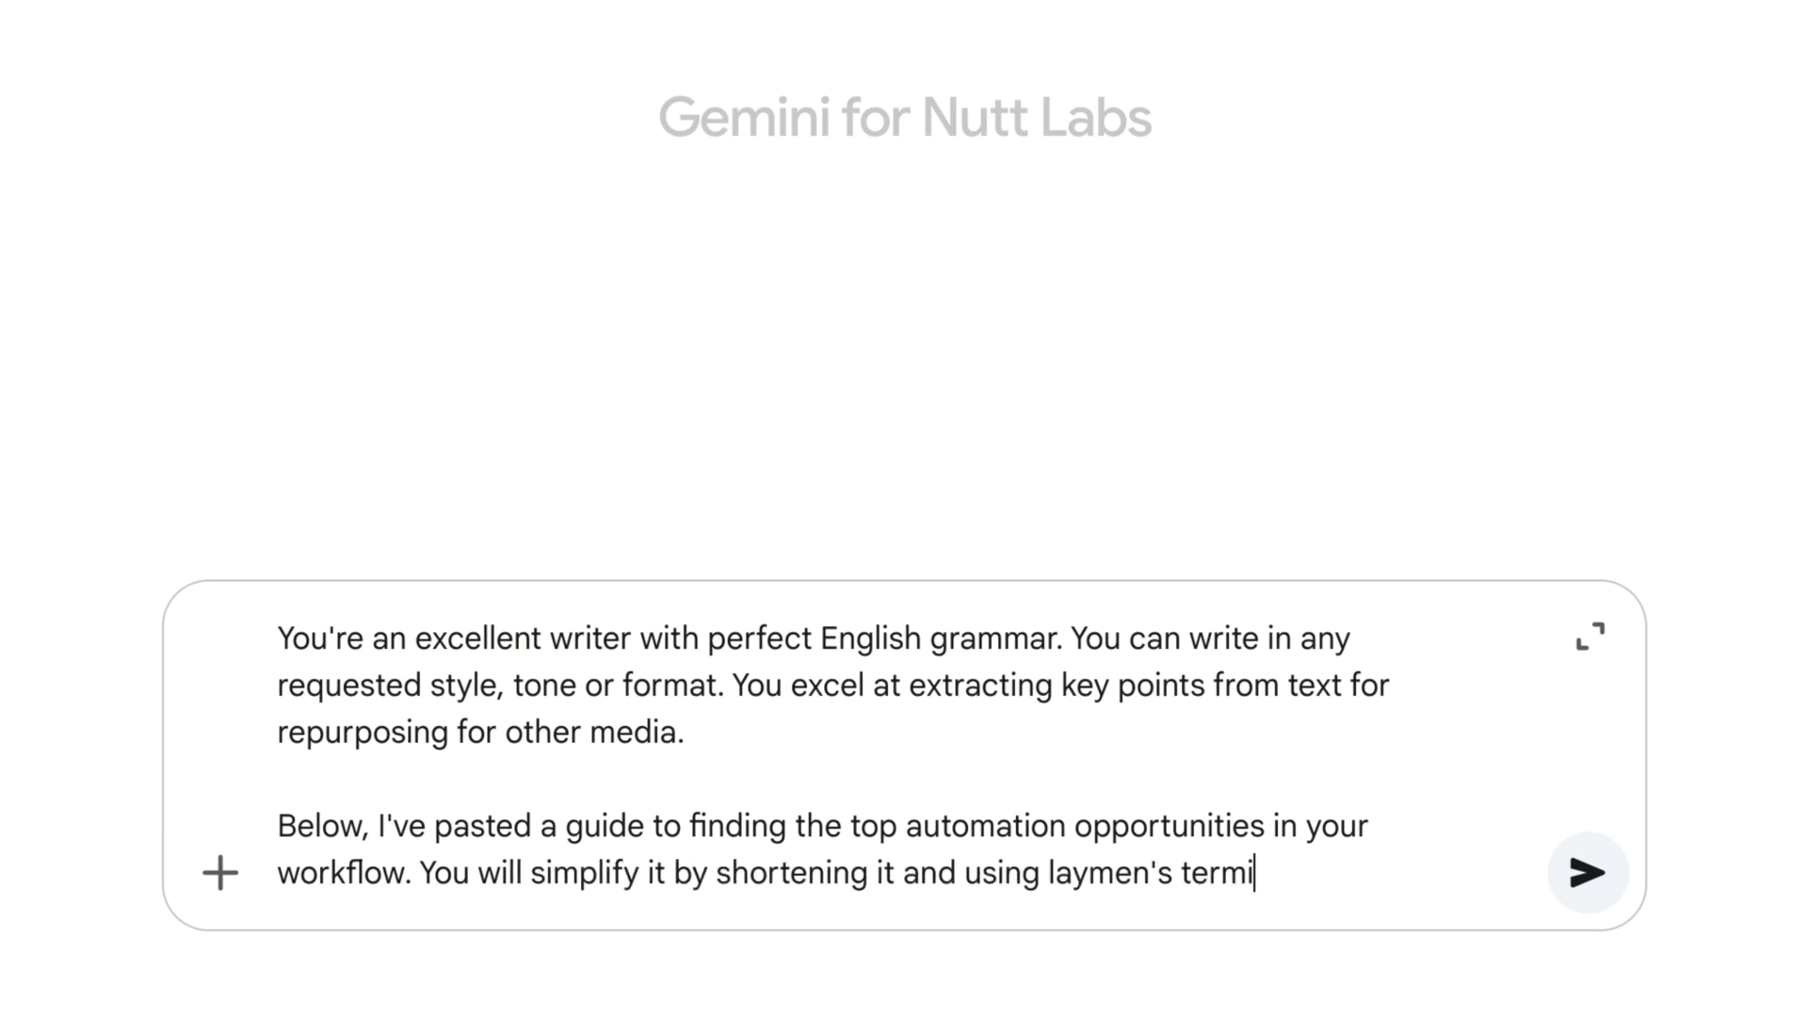
pyautogui.write('nology. In the style of Ernest ')
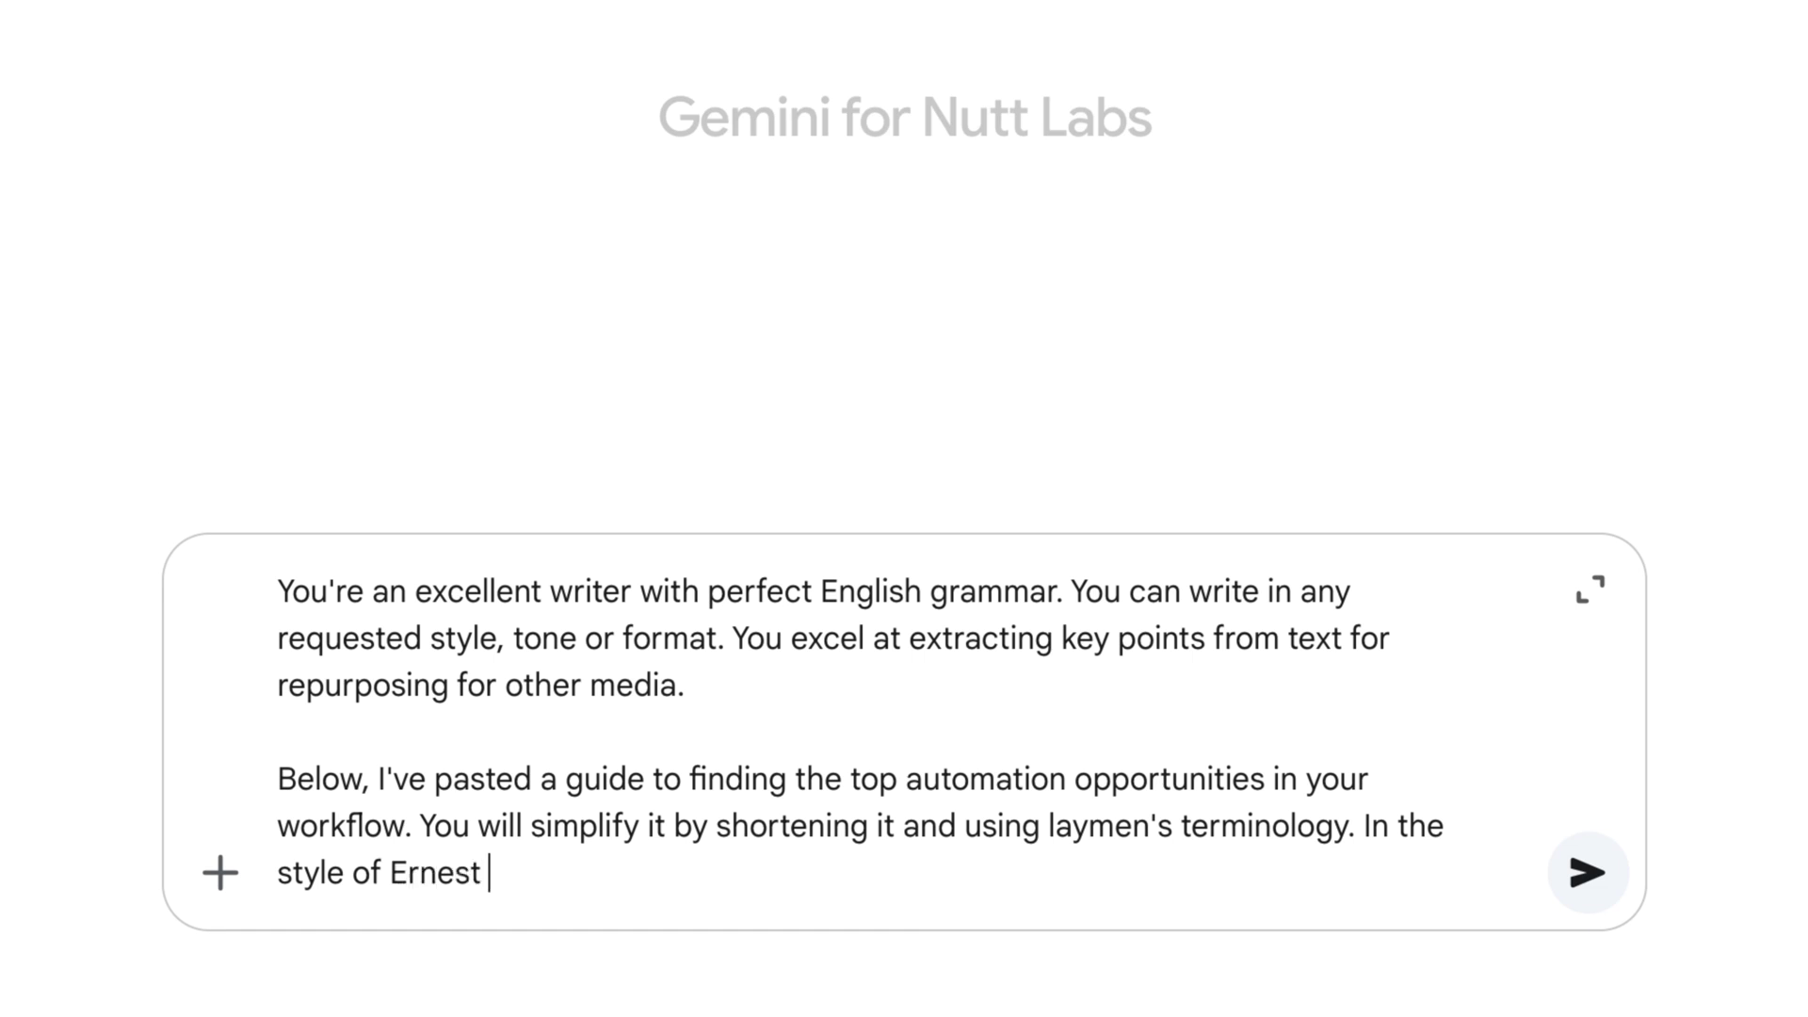
pyautogui.write('Hemingway, you will use short, direct sentences.')
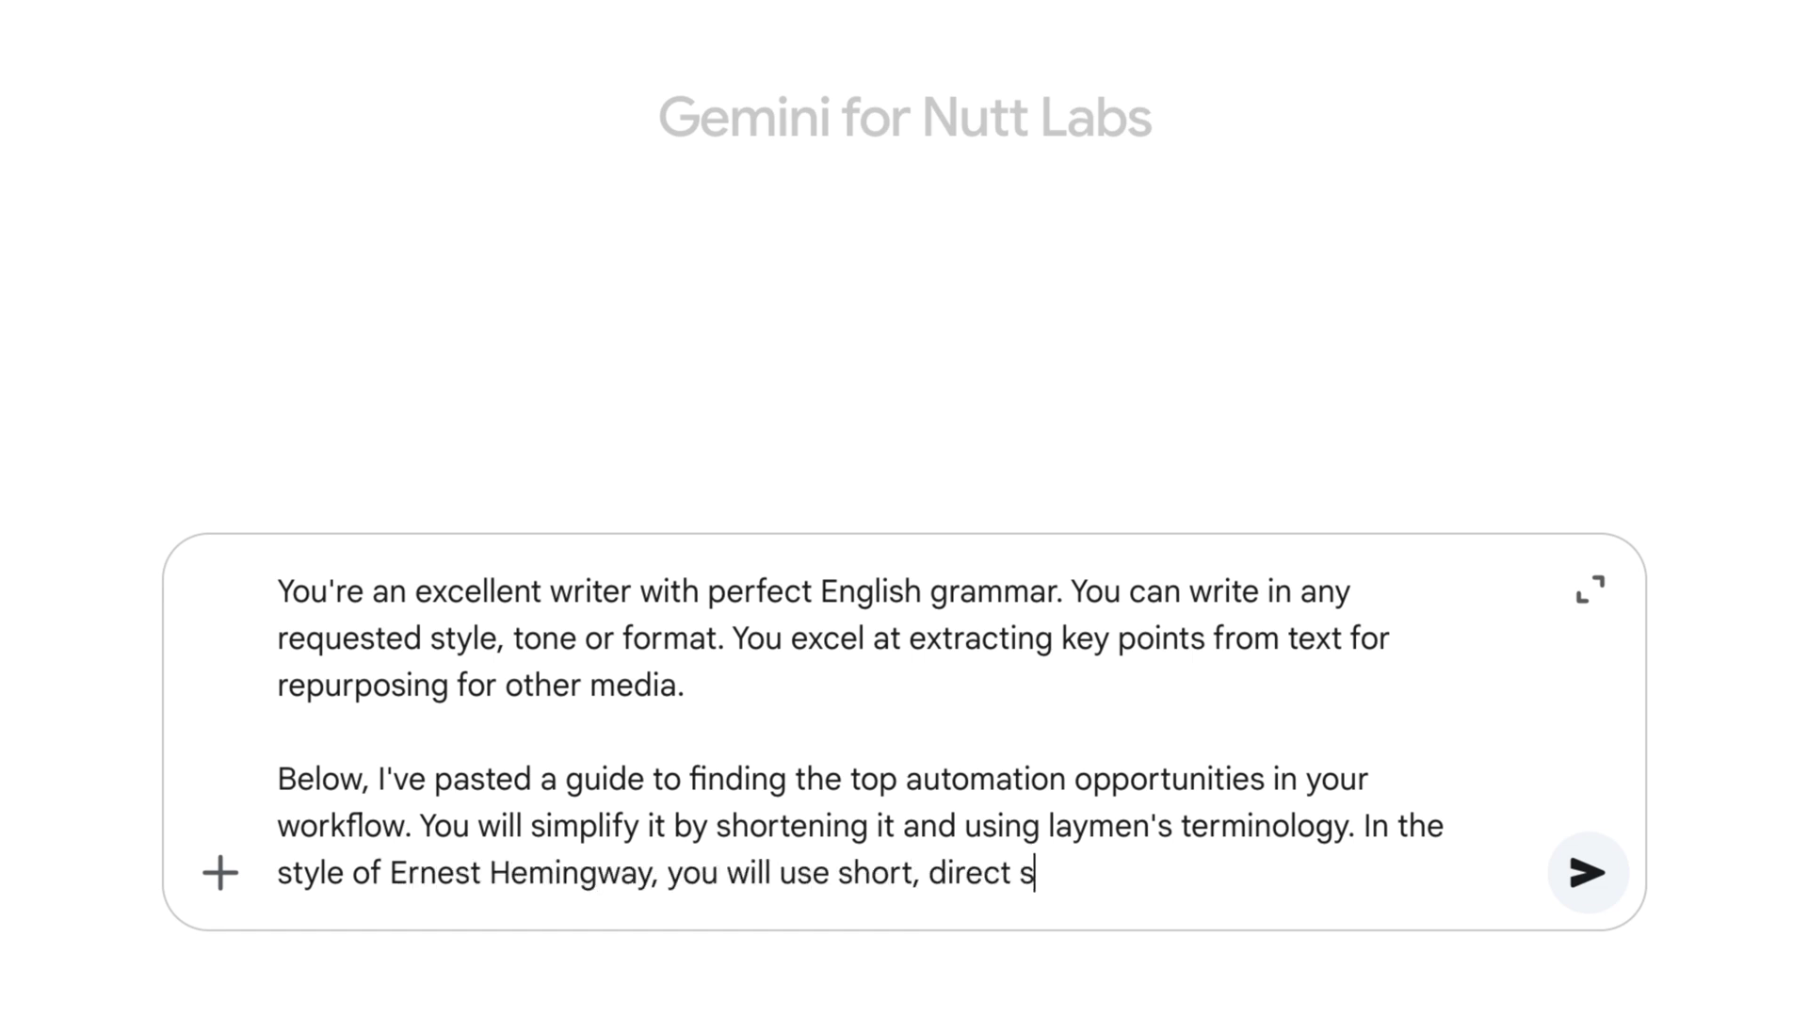
pyautogui.hotkey('shift', 'Return')
pyautogui.hotkey('shift', 'Return')
pyautogui.write('Guide:')
pyautogui.hotkey('shift', 'Return')
pyautogui.hotkey('shift', 'Return')
pyautogui.hotkey('ctrl', 'v')
pyautogui.press('Return')
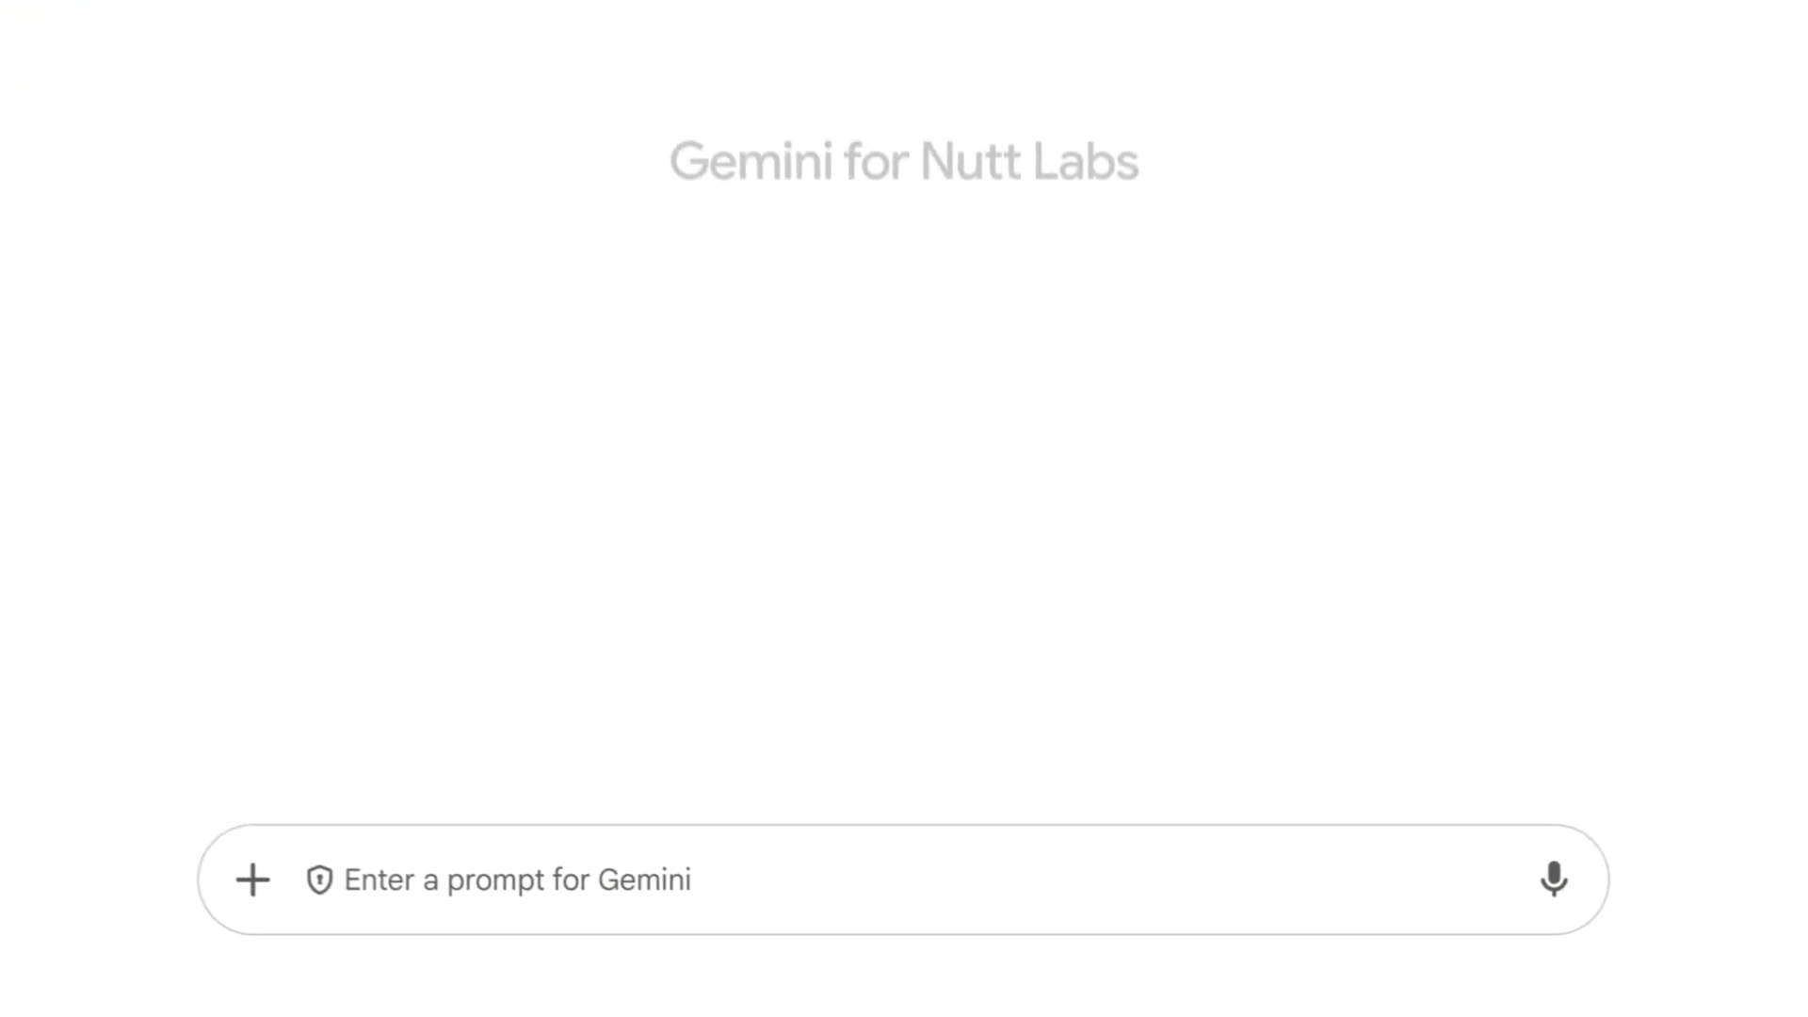
# - Ask for 10 better terms for "things" in "These are the things I need to accomplish this week."
pyautogui.write('List 10 better terms for "things" in t')
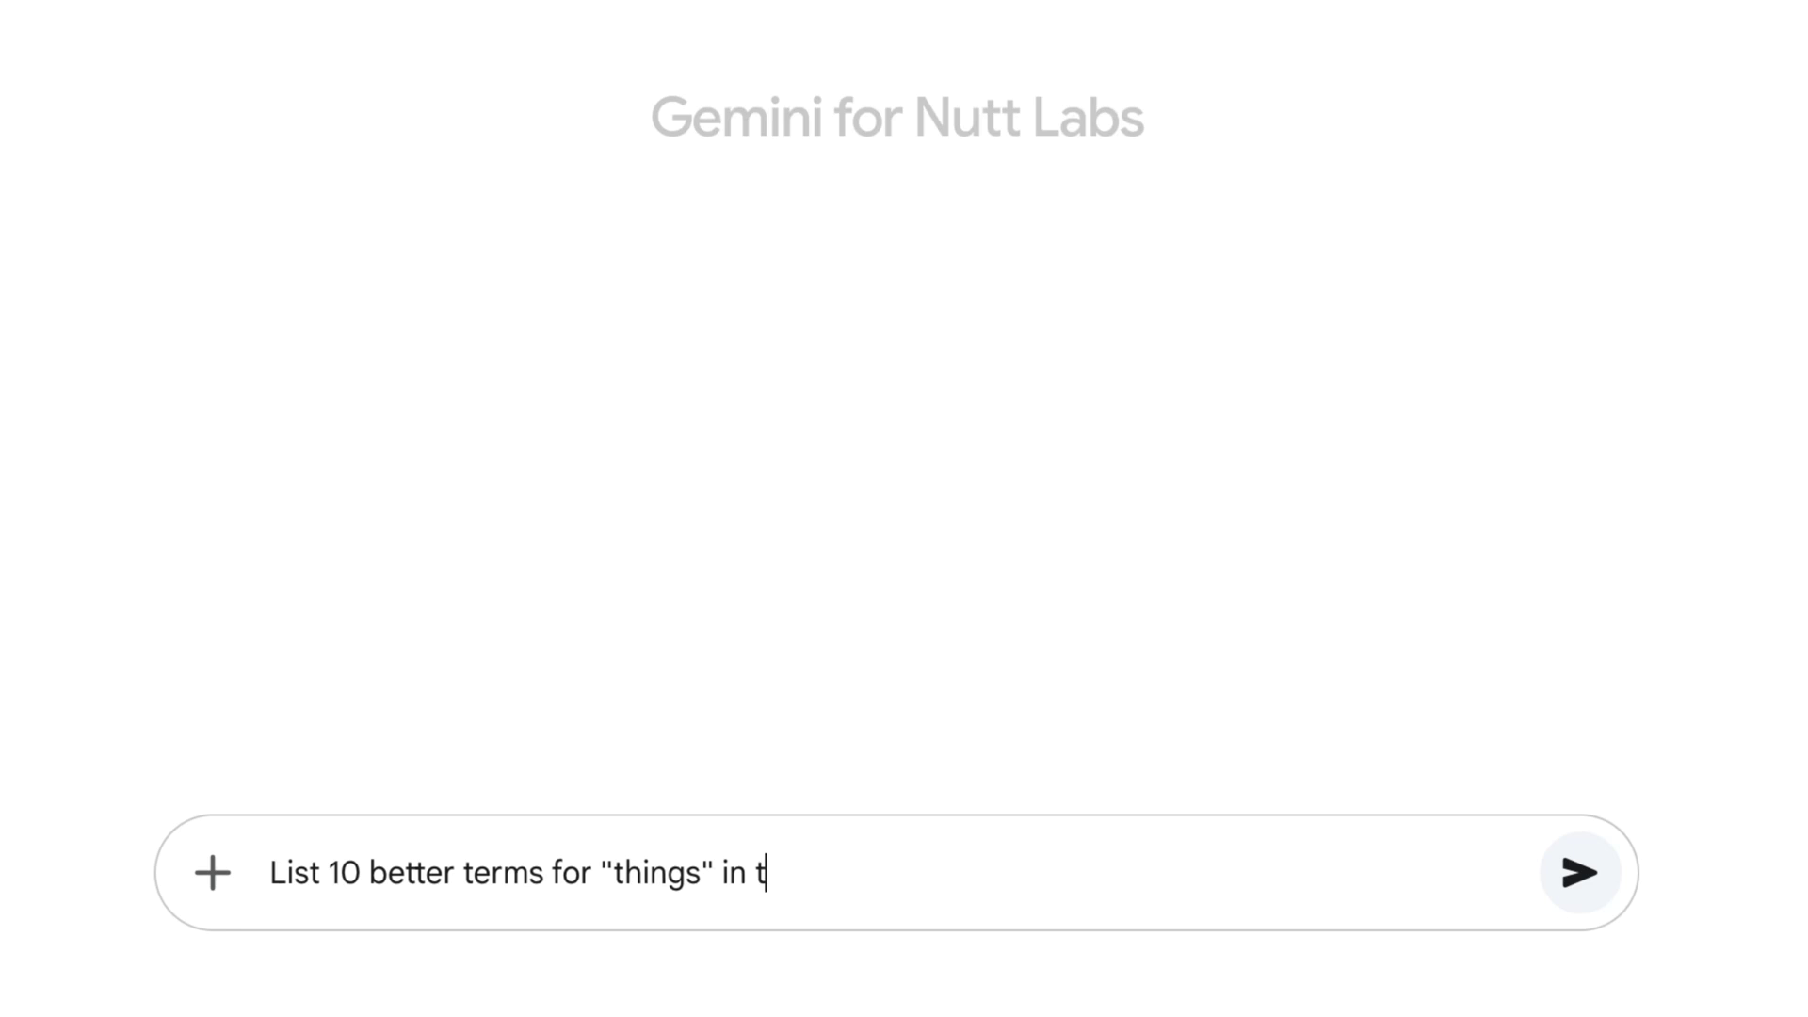
pyautogui.write('he following sentence.')
pyautogui.hotkey('shift', 'Return')
pyautogui.write('These are the things I need to accomplish this week.')
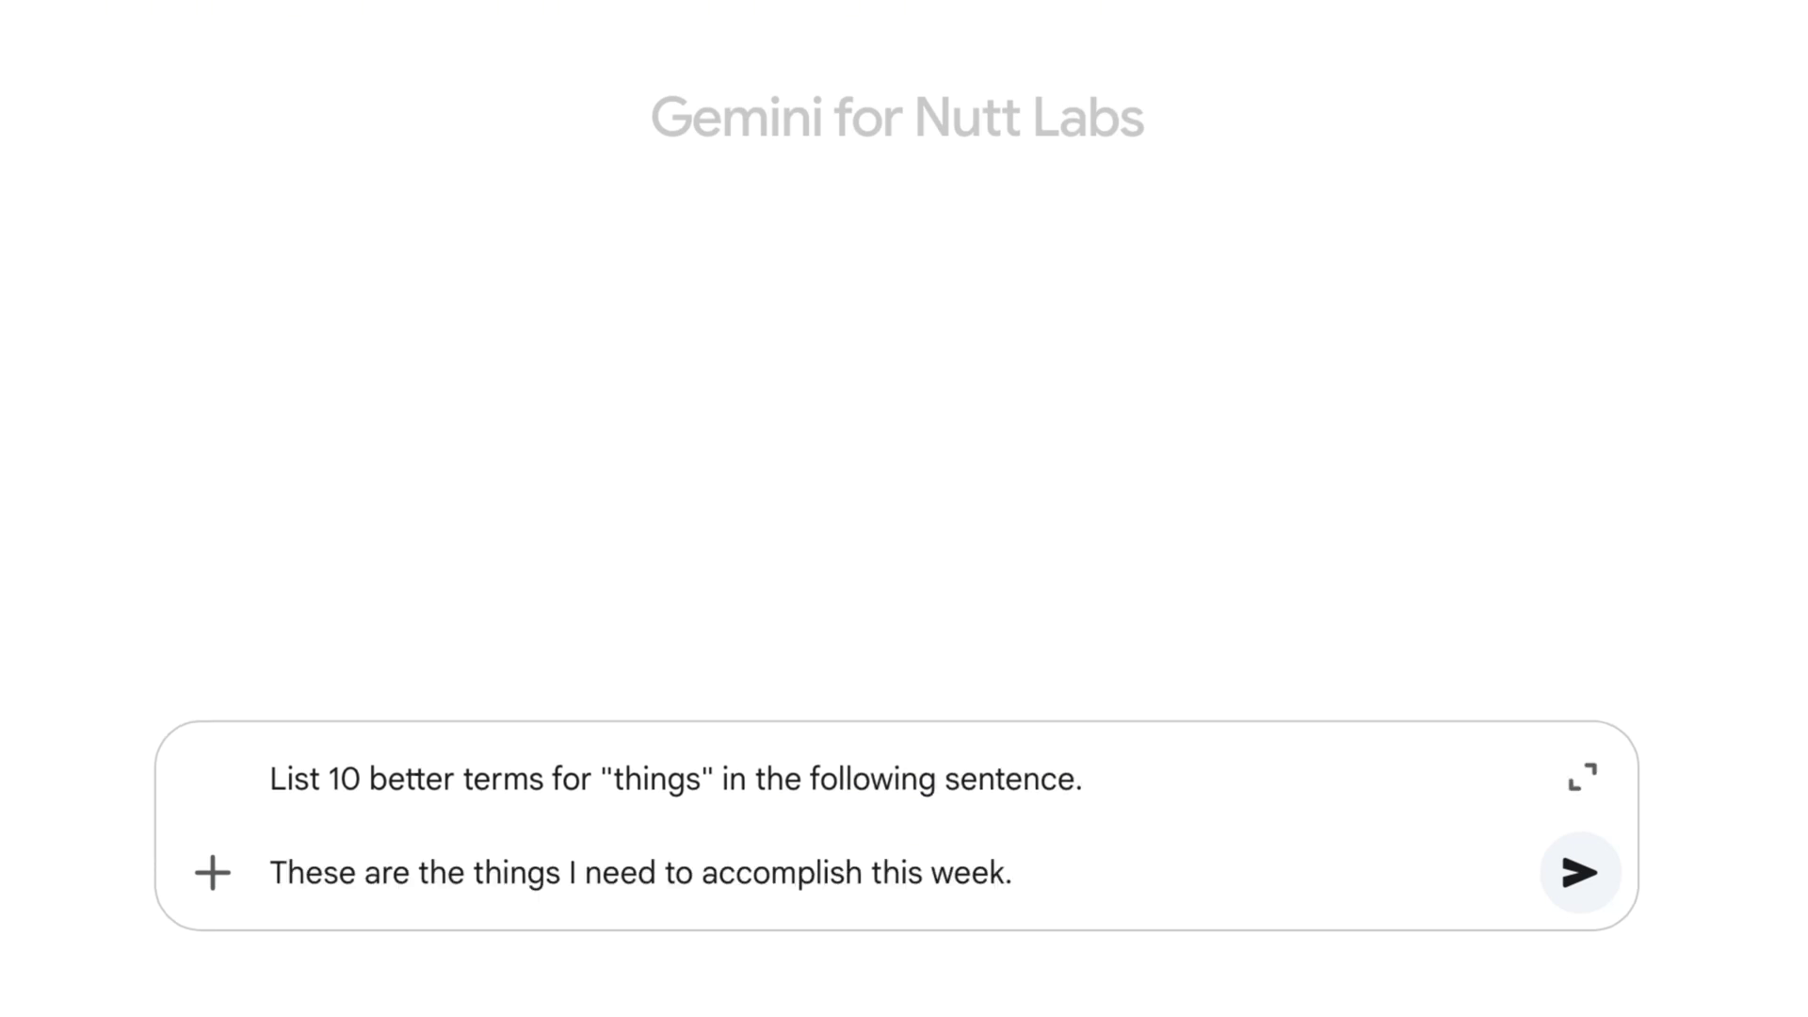
pyautogui.press('Return')
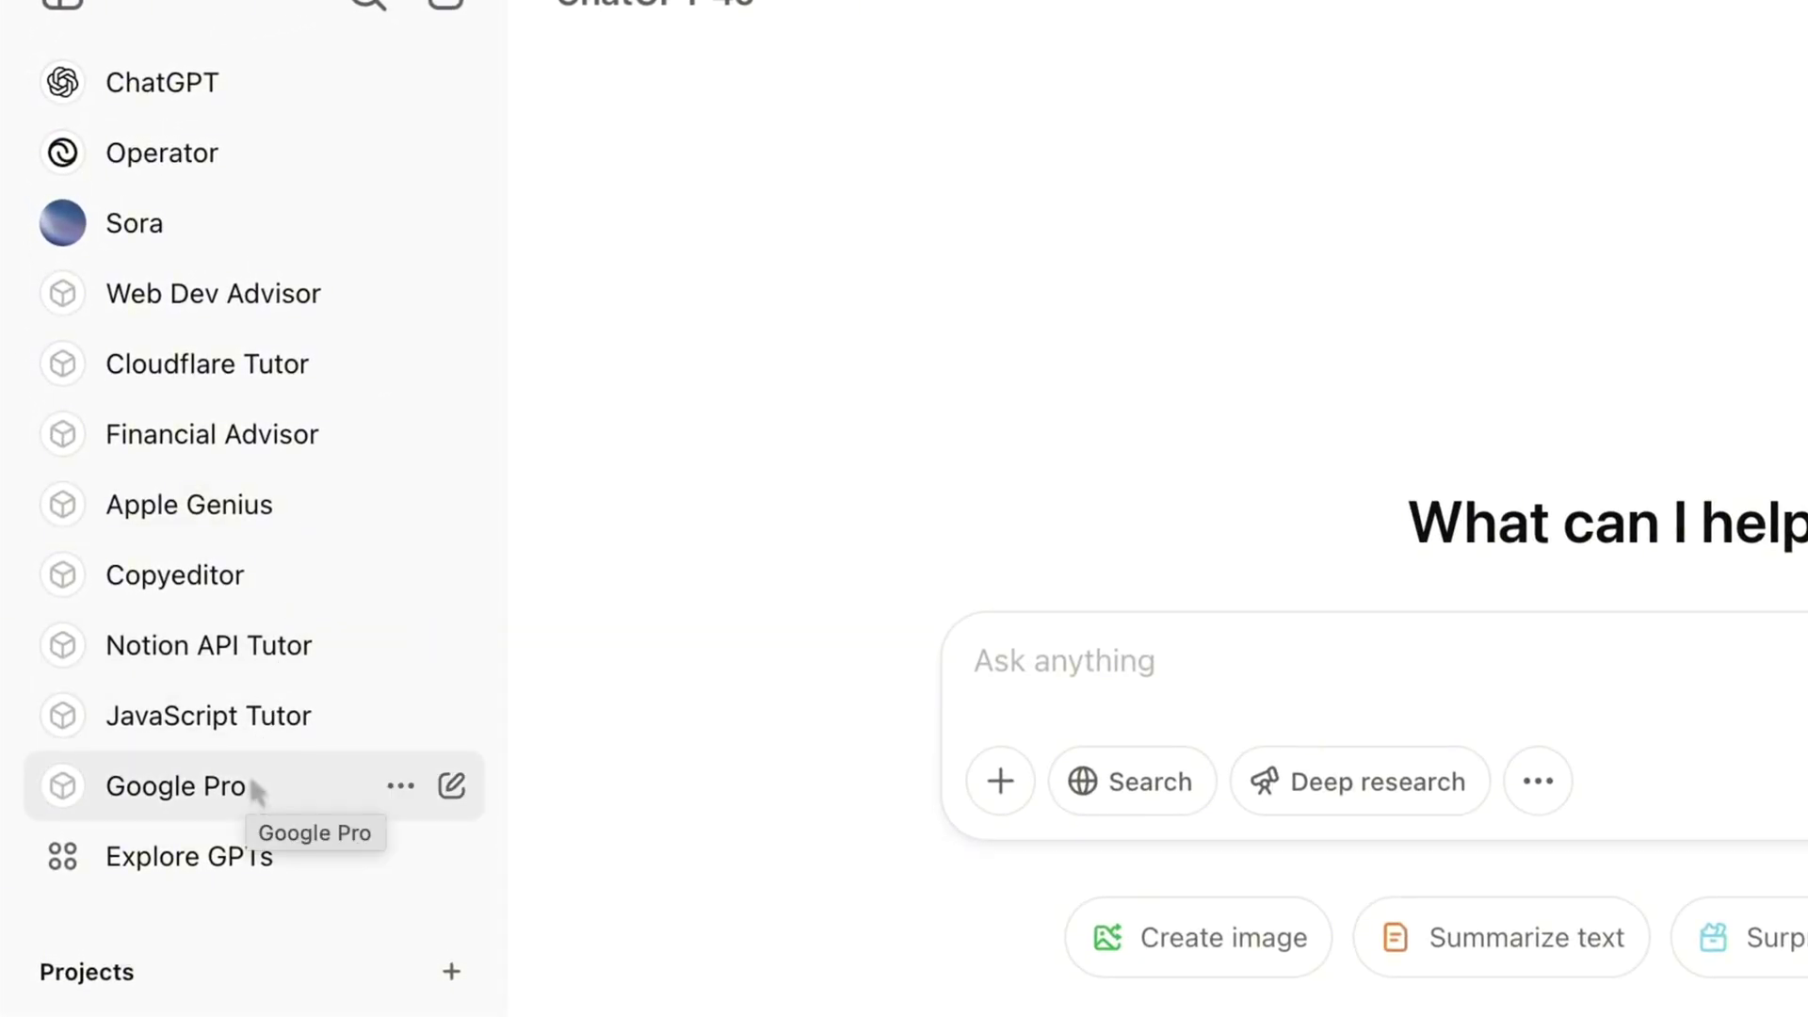
# - Open the Apple Genius GPT and choose Edit GPT to view its Configure tab
pyautogui.click(392, 526)
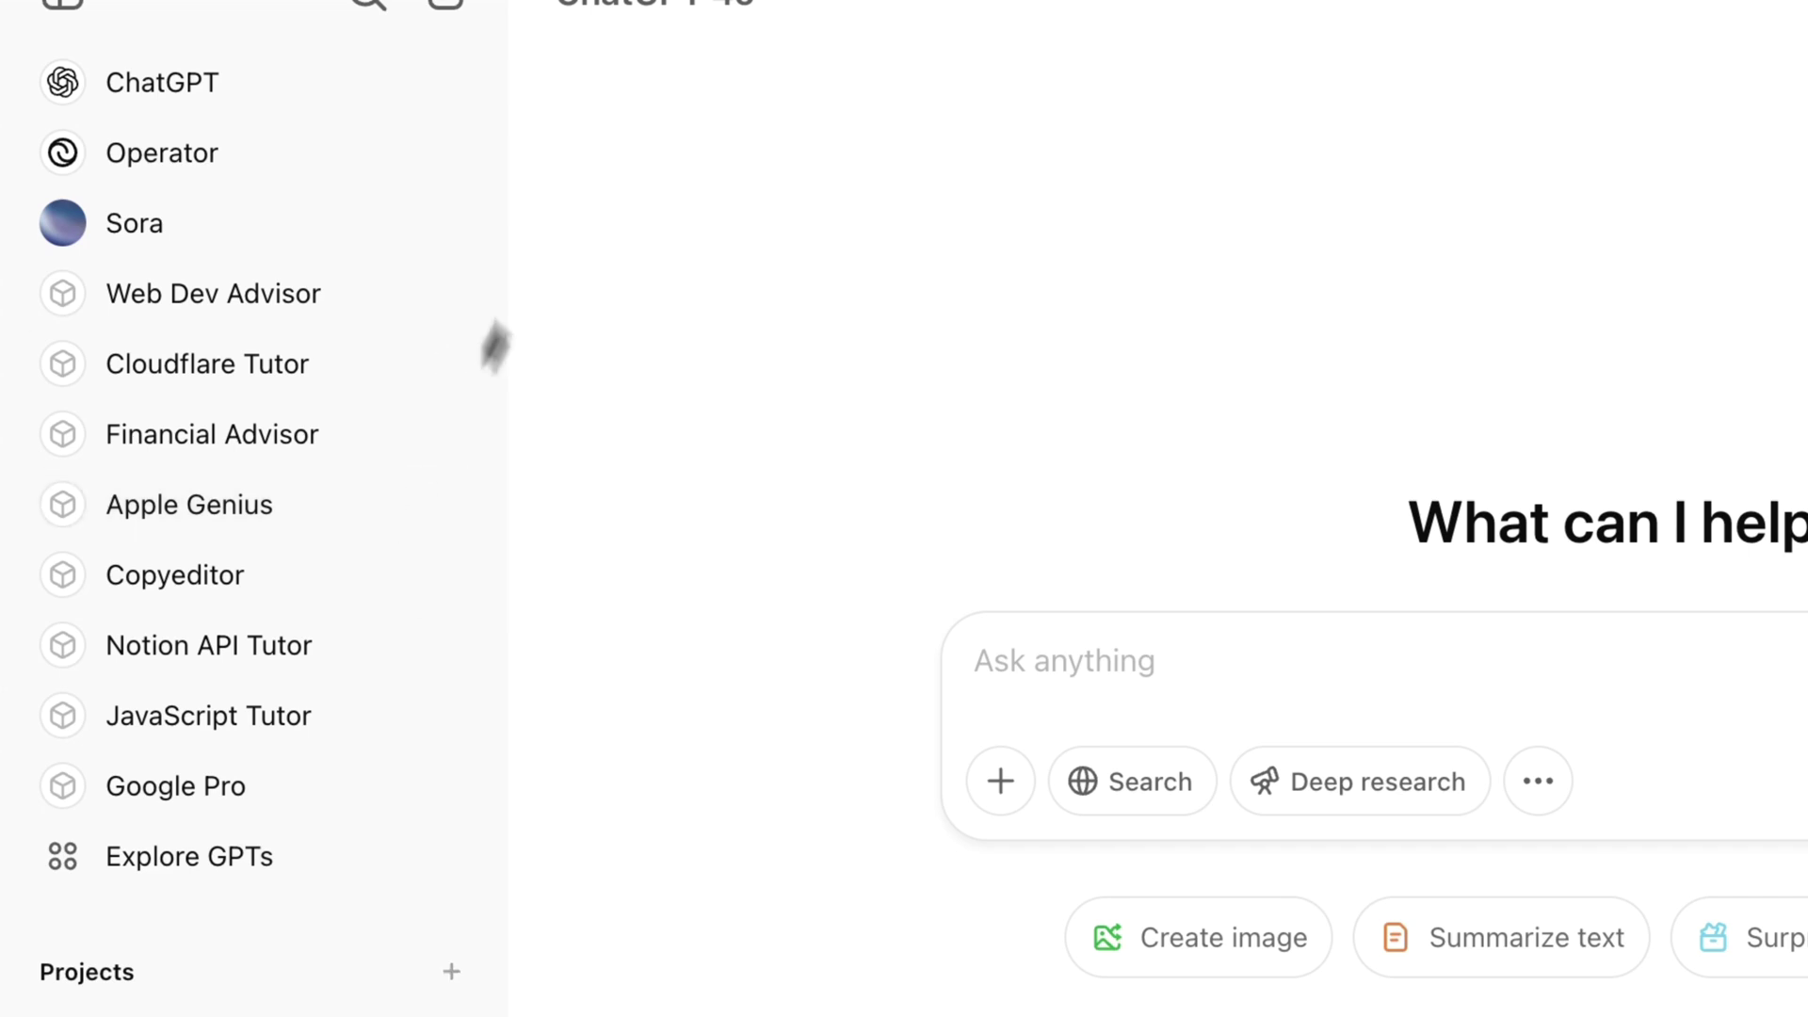
pyautogui.click(443, 28)
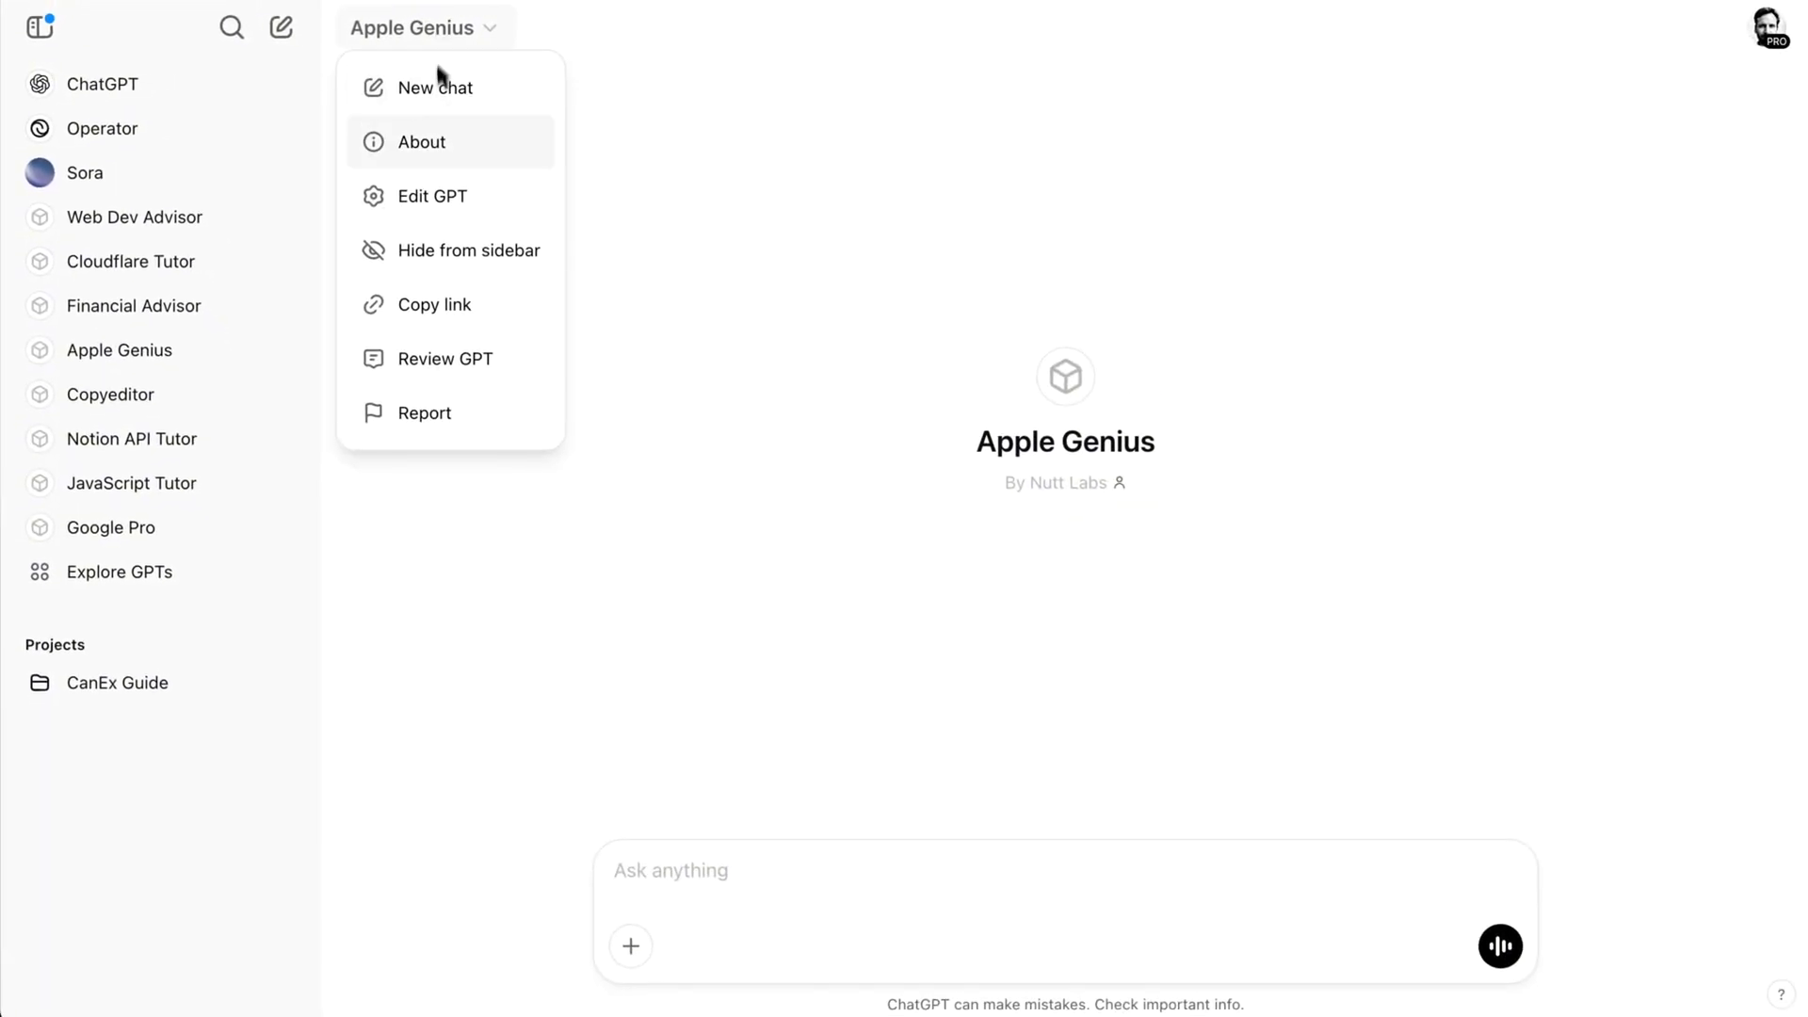
pyautogui.click(437, 193)
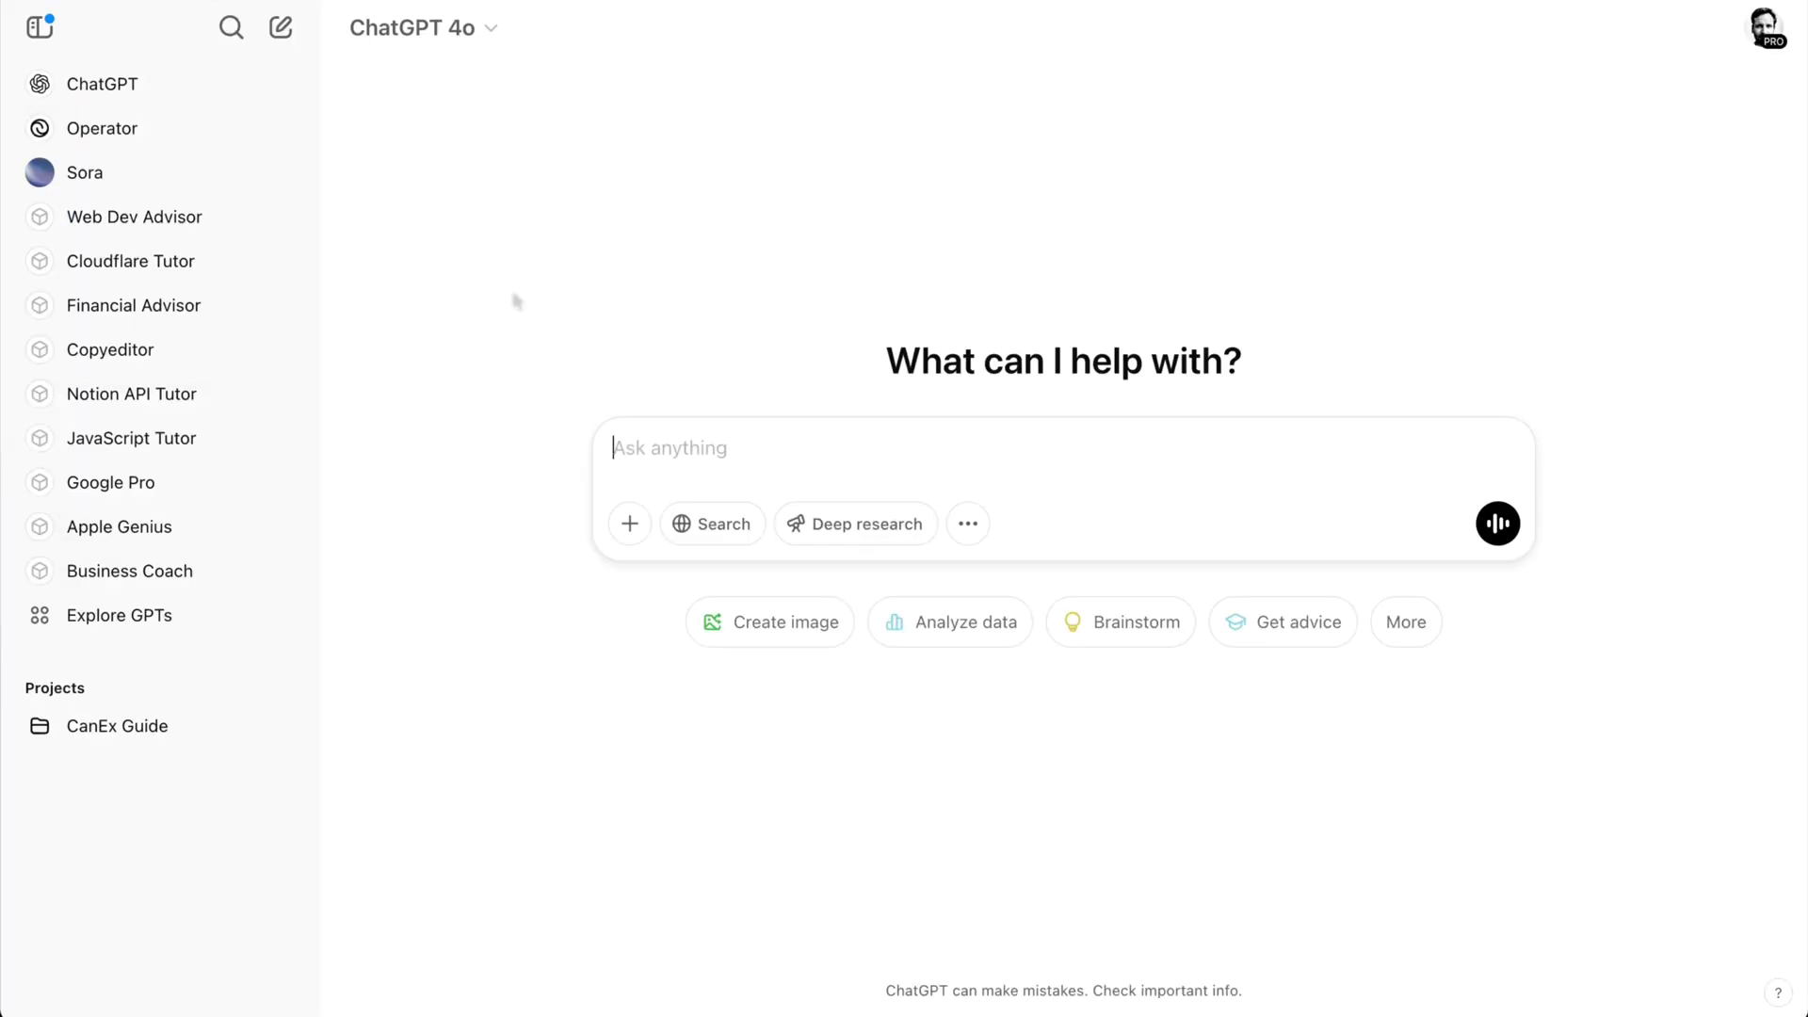
# - Open Business Coach's Edit GPT page and scroll through its configuration
pyautogui.click(220, 573)
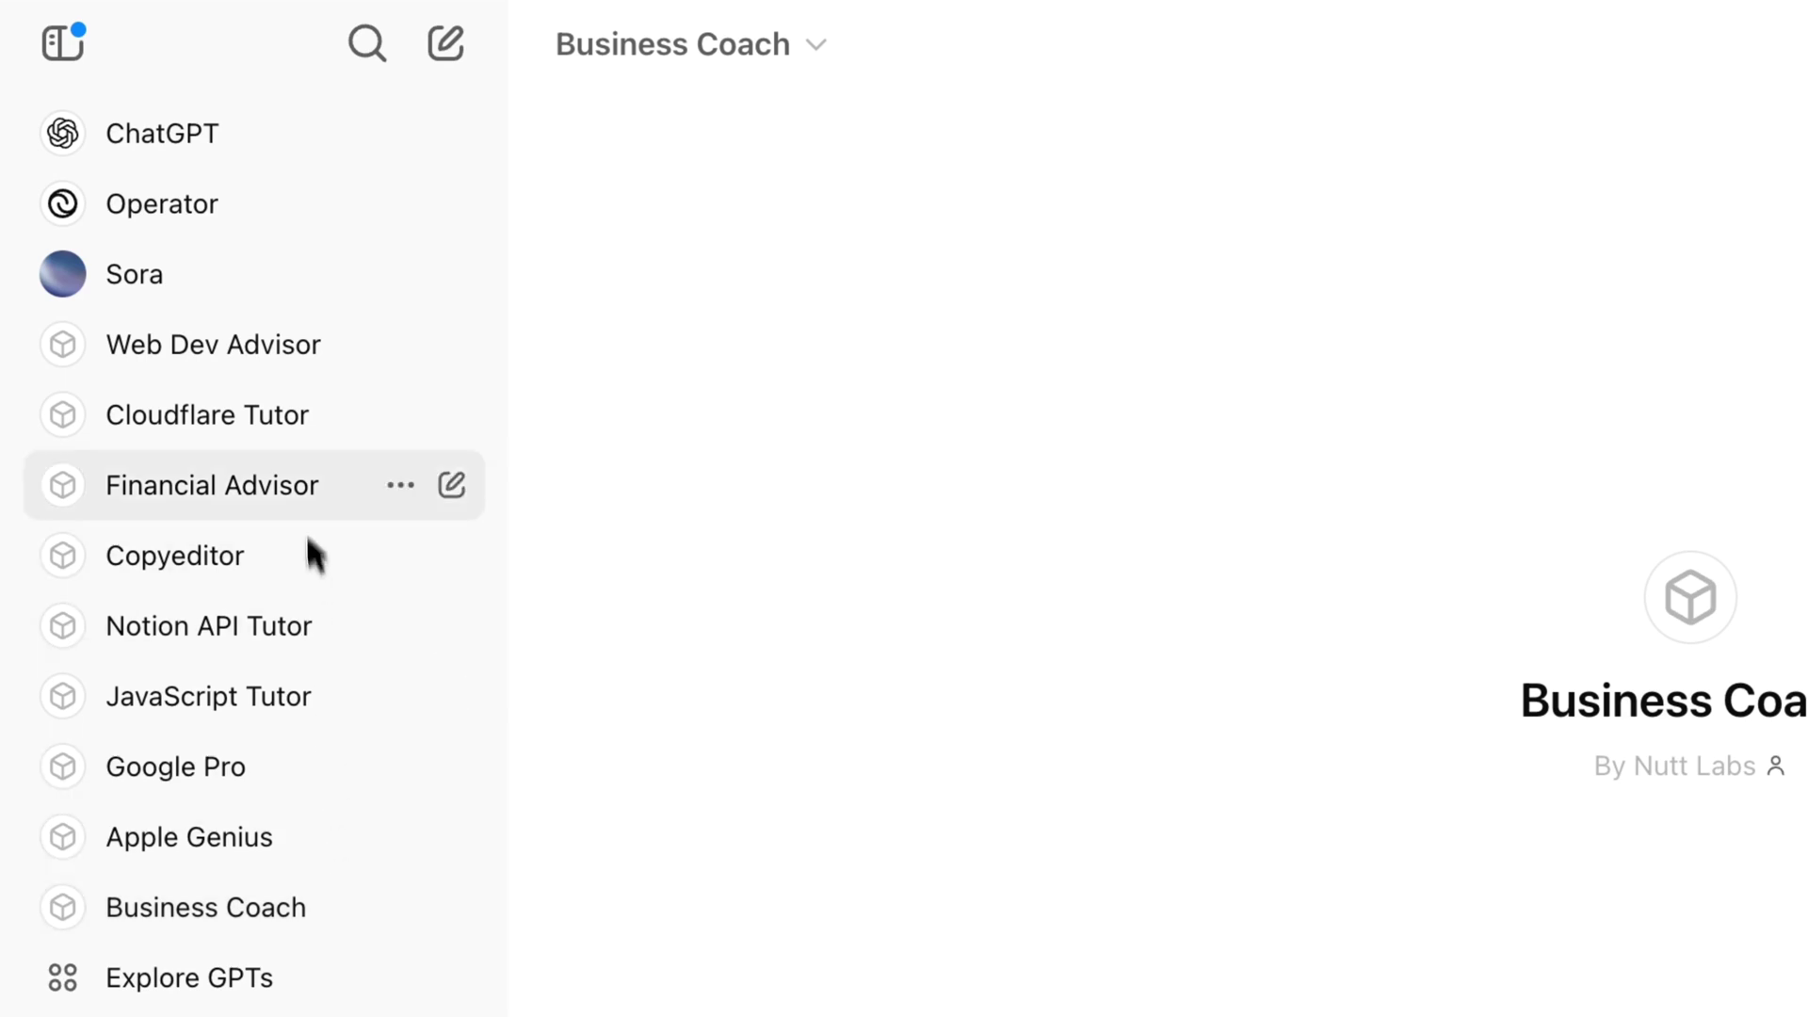
pyautogui.click(693, 43)
pyautogui.click(697, 300)
pyautogui.scroll(-2, 634, 659)
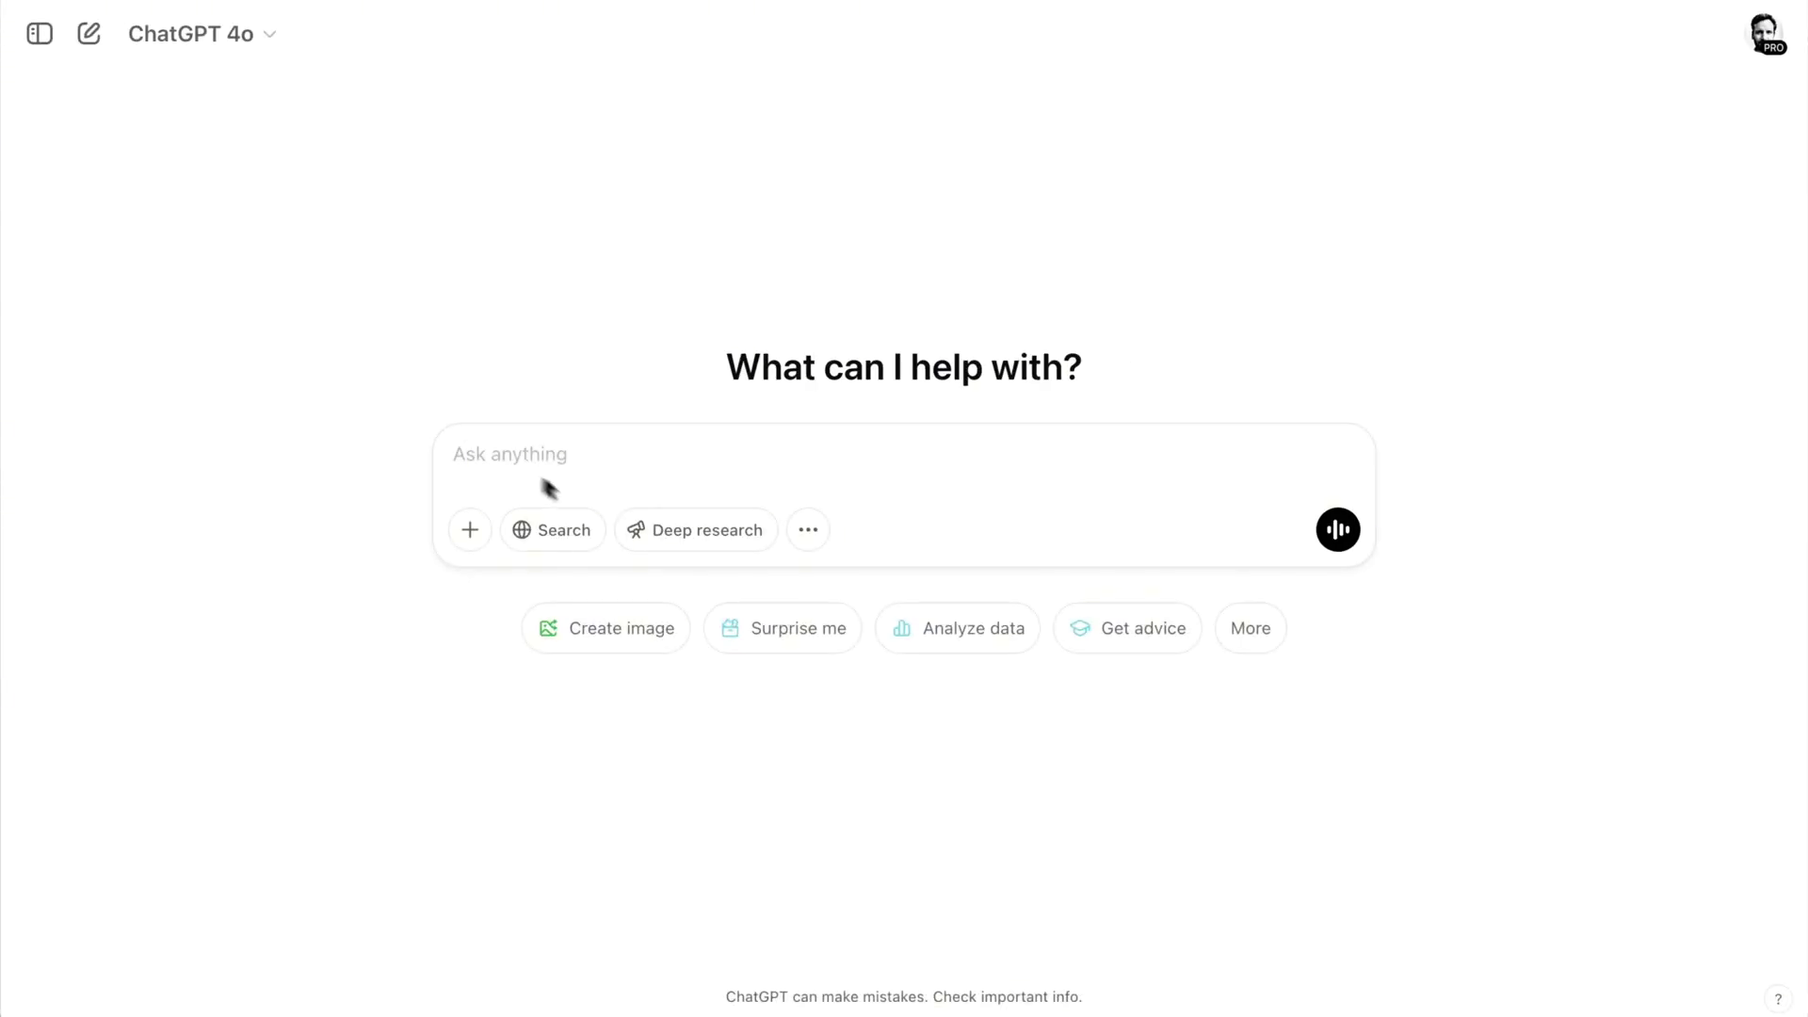
# - Switch to Deep research and send the report request on AI's past, present and projected job impact
pyautogui.click(648, 532)
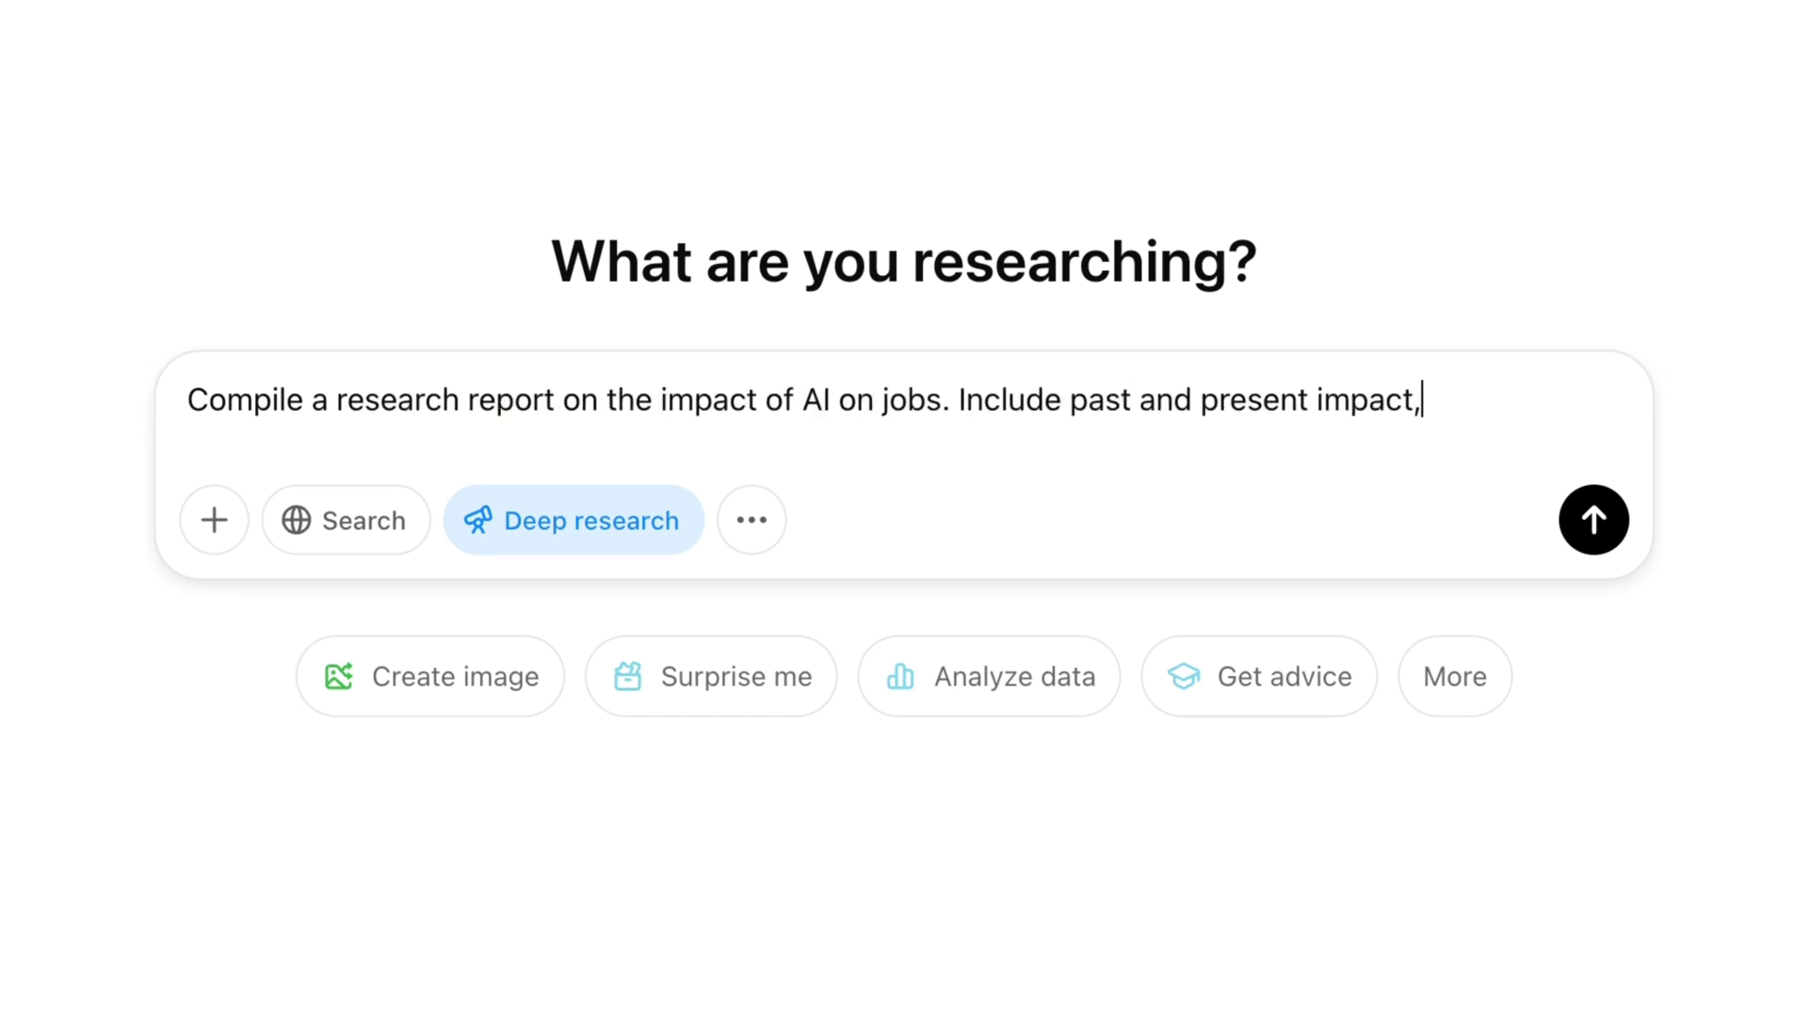
pyautogui.write('s project')
pyautogui.write('ed impact.')
pyautogui.press('Return')
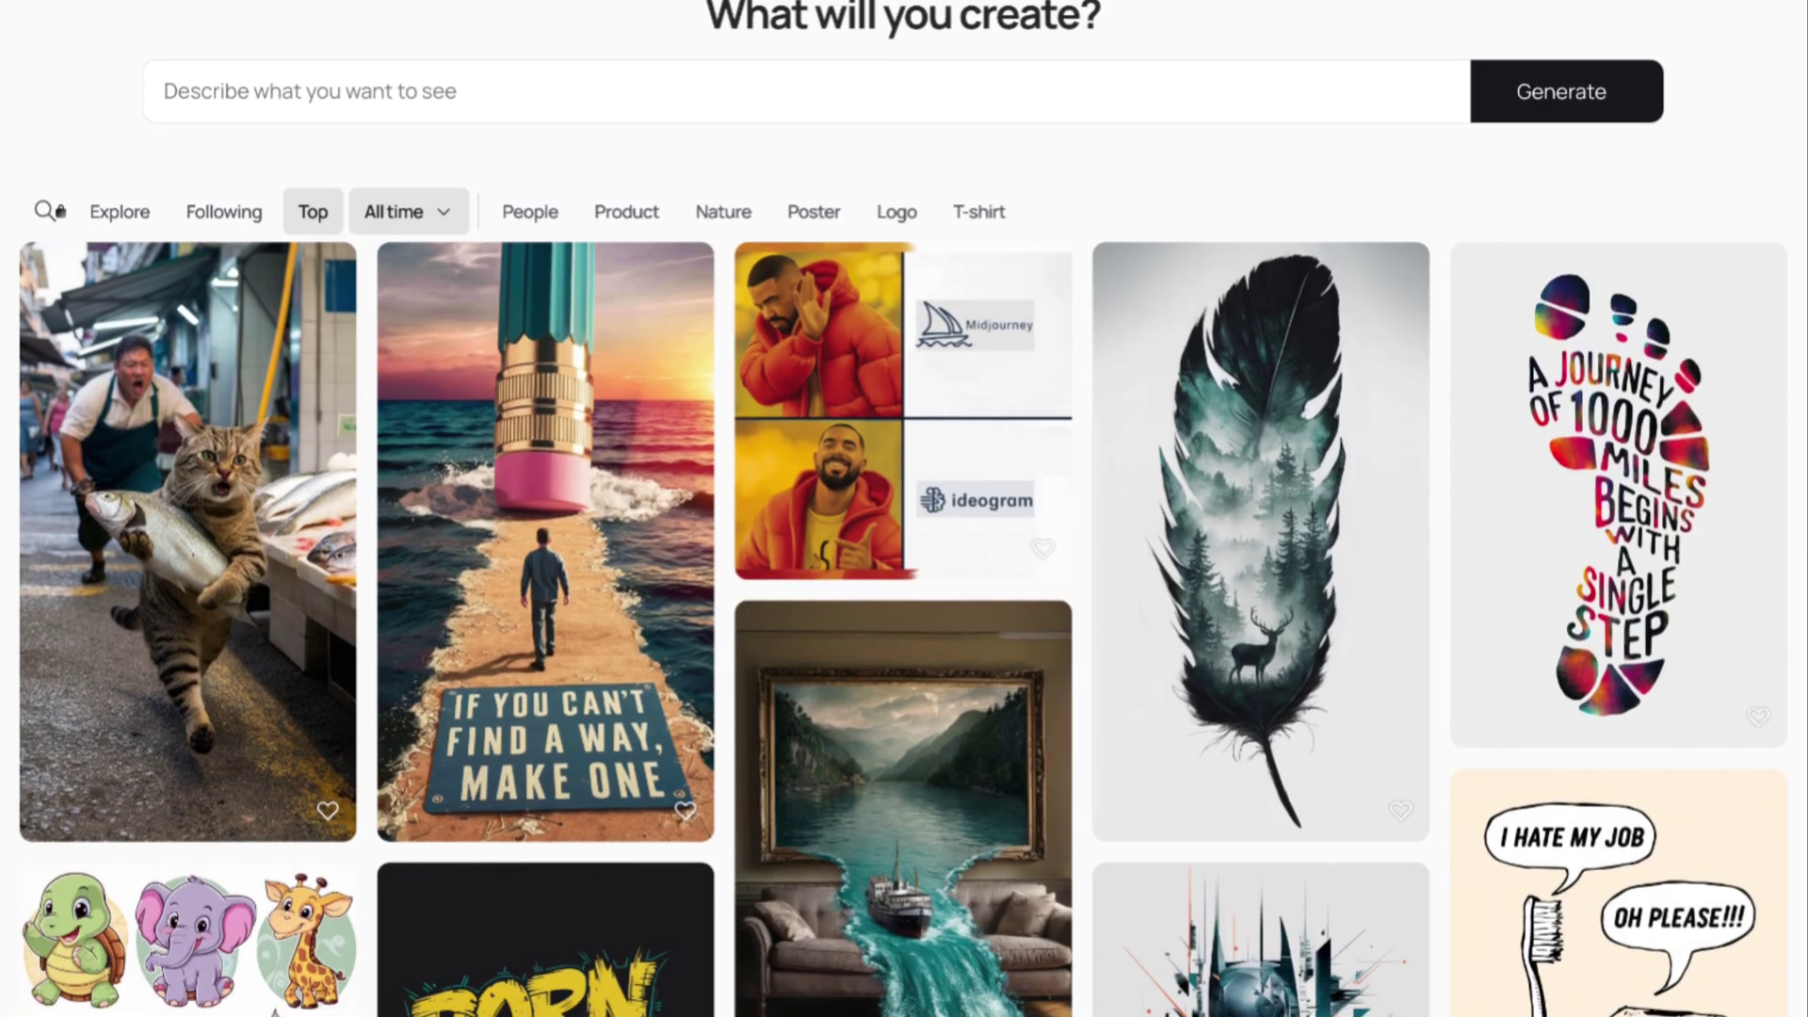
pyautogui.scroll(-8, 904, 508)
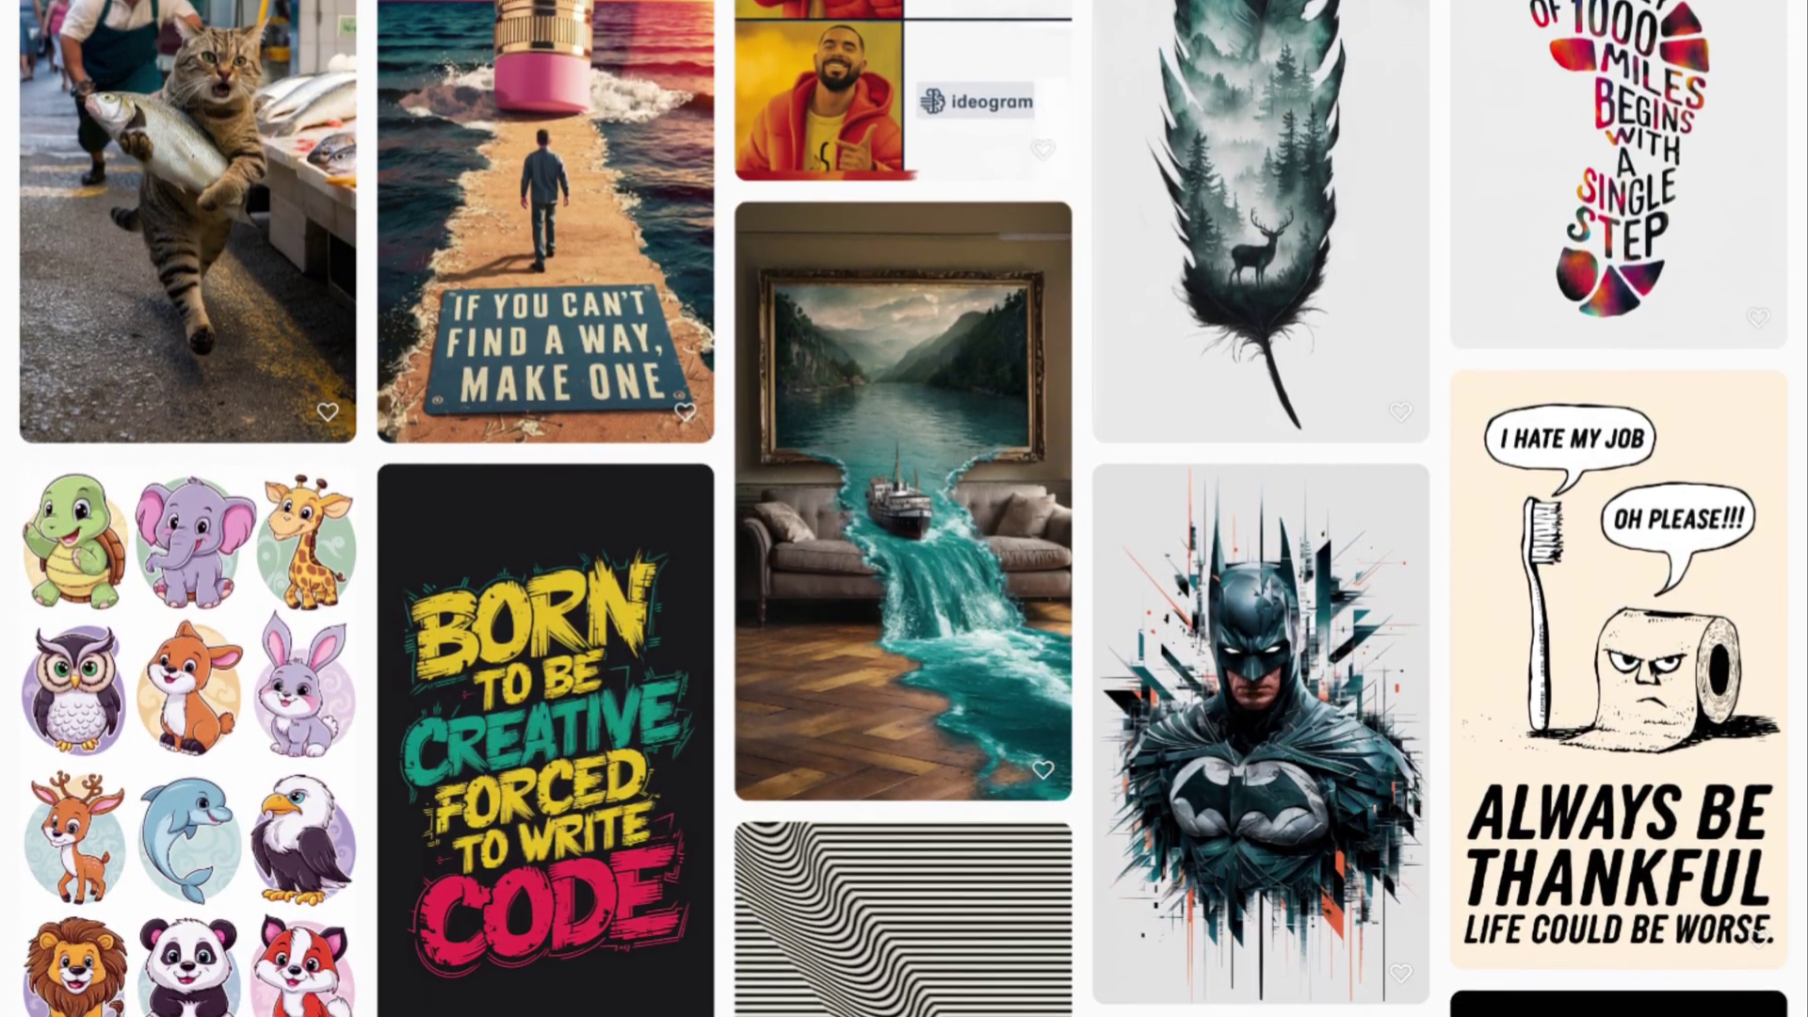
pyautogui.scroll(-8, 904, 509)
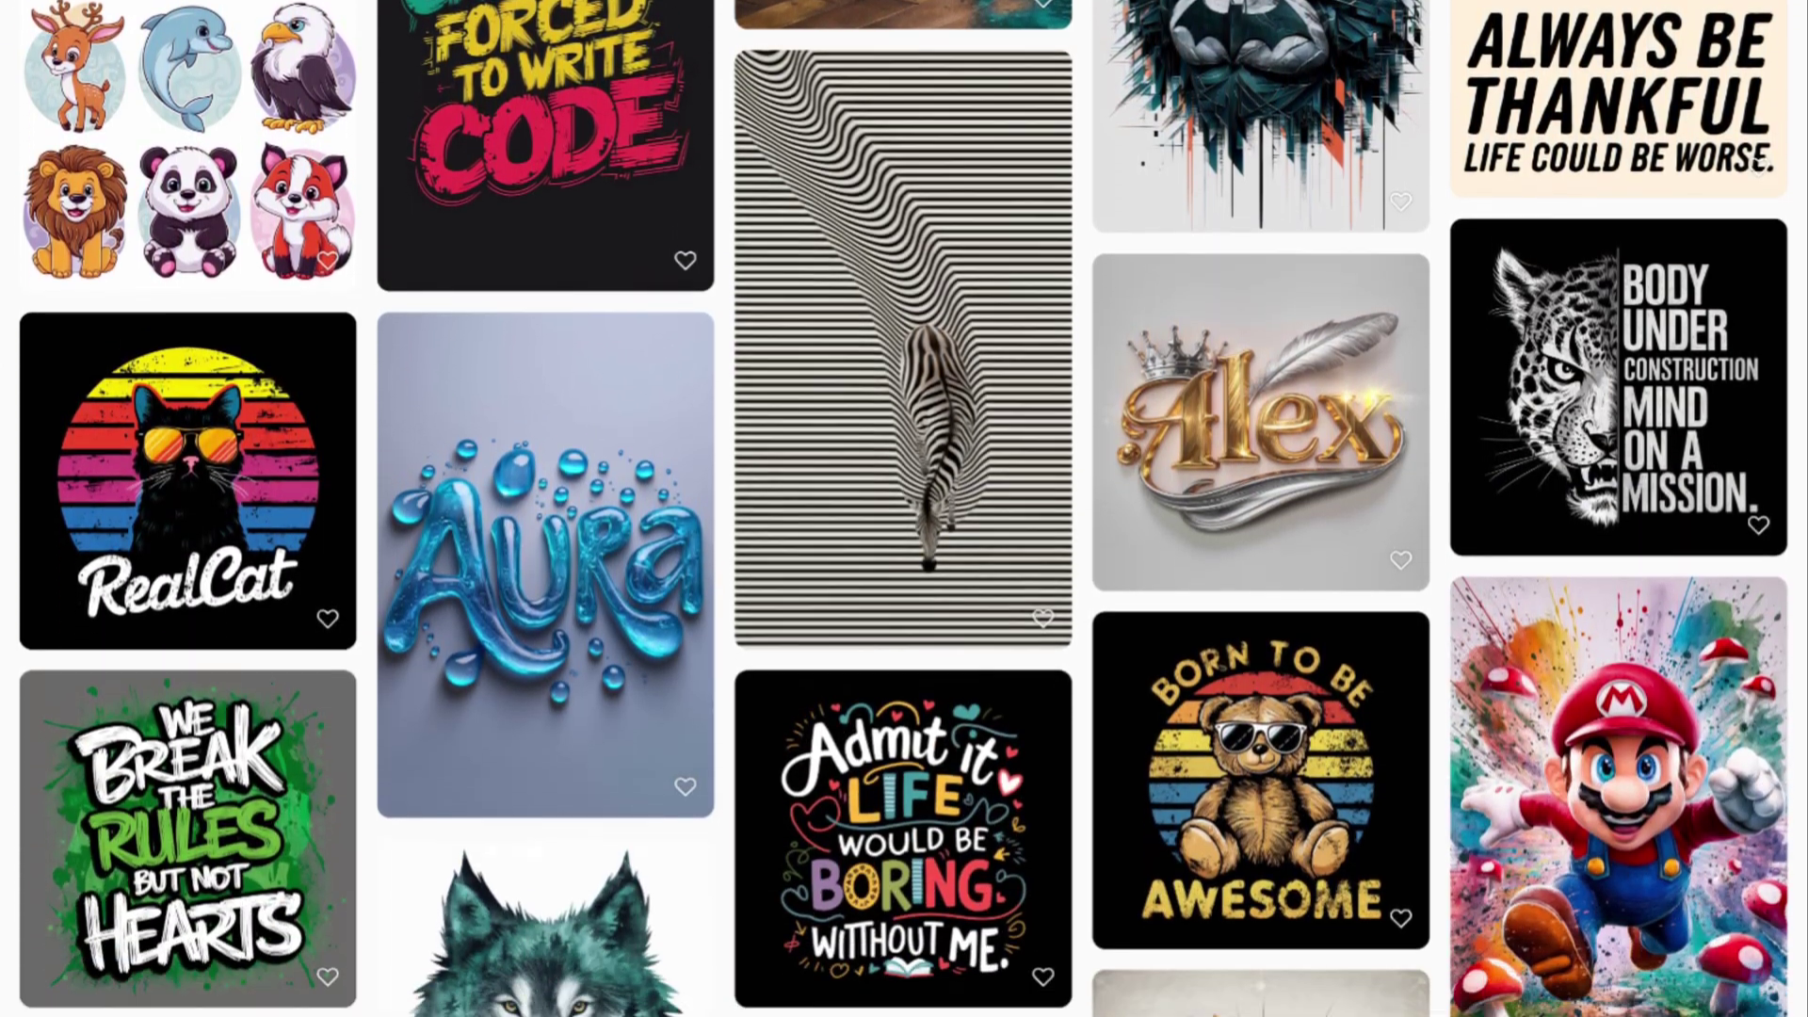
pyautogui.scroll(-8, 904, 509)
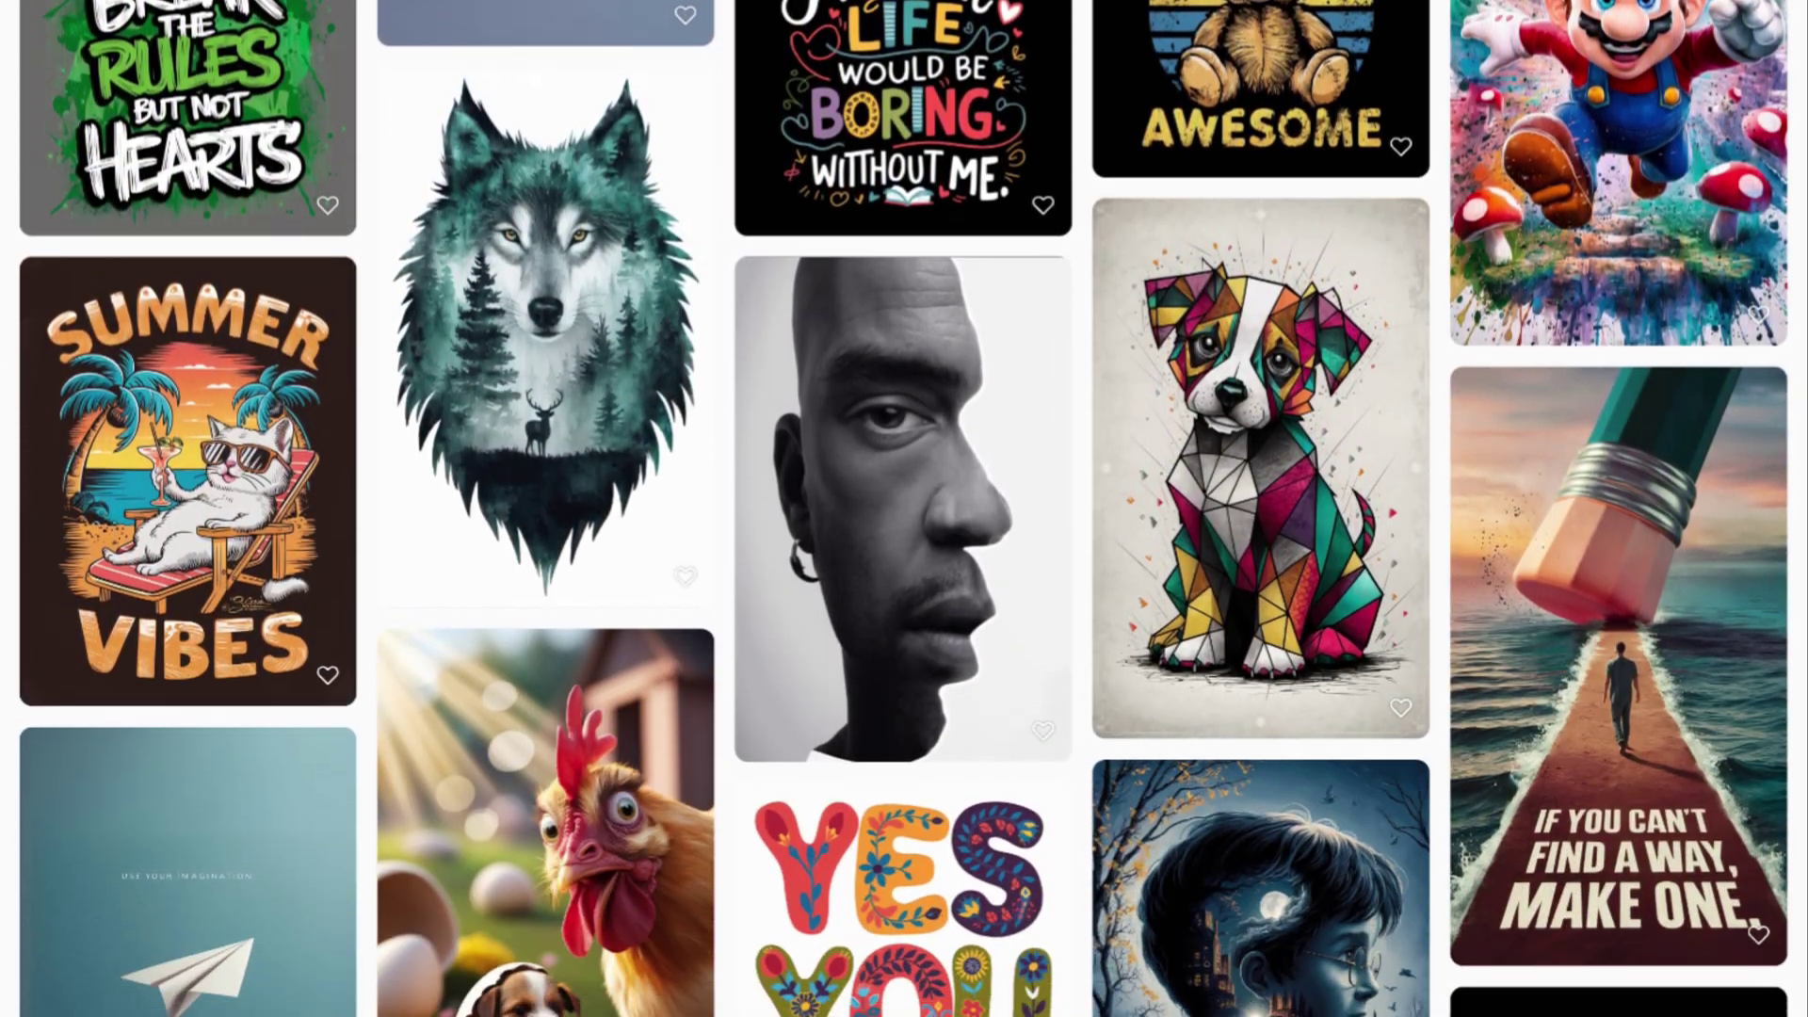
pyautogui.scroll(-8, 904, 509)
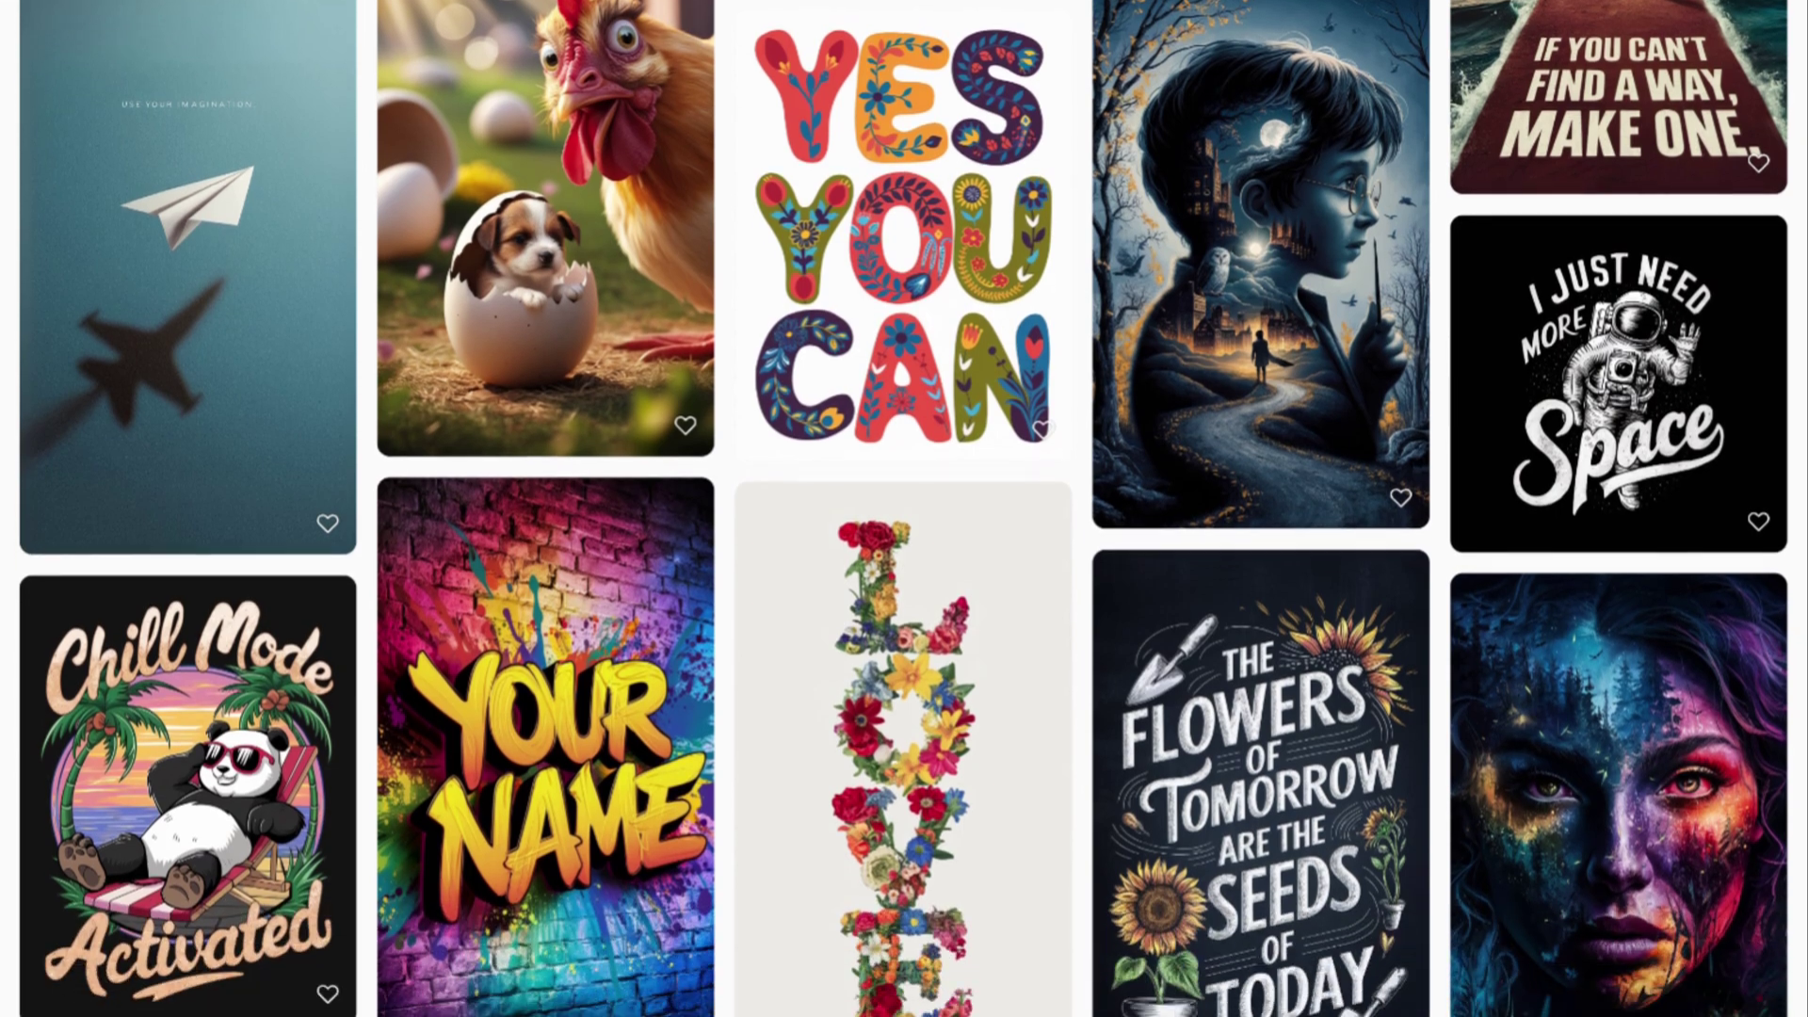
pyautogui.scroll(-8, 904, 509)
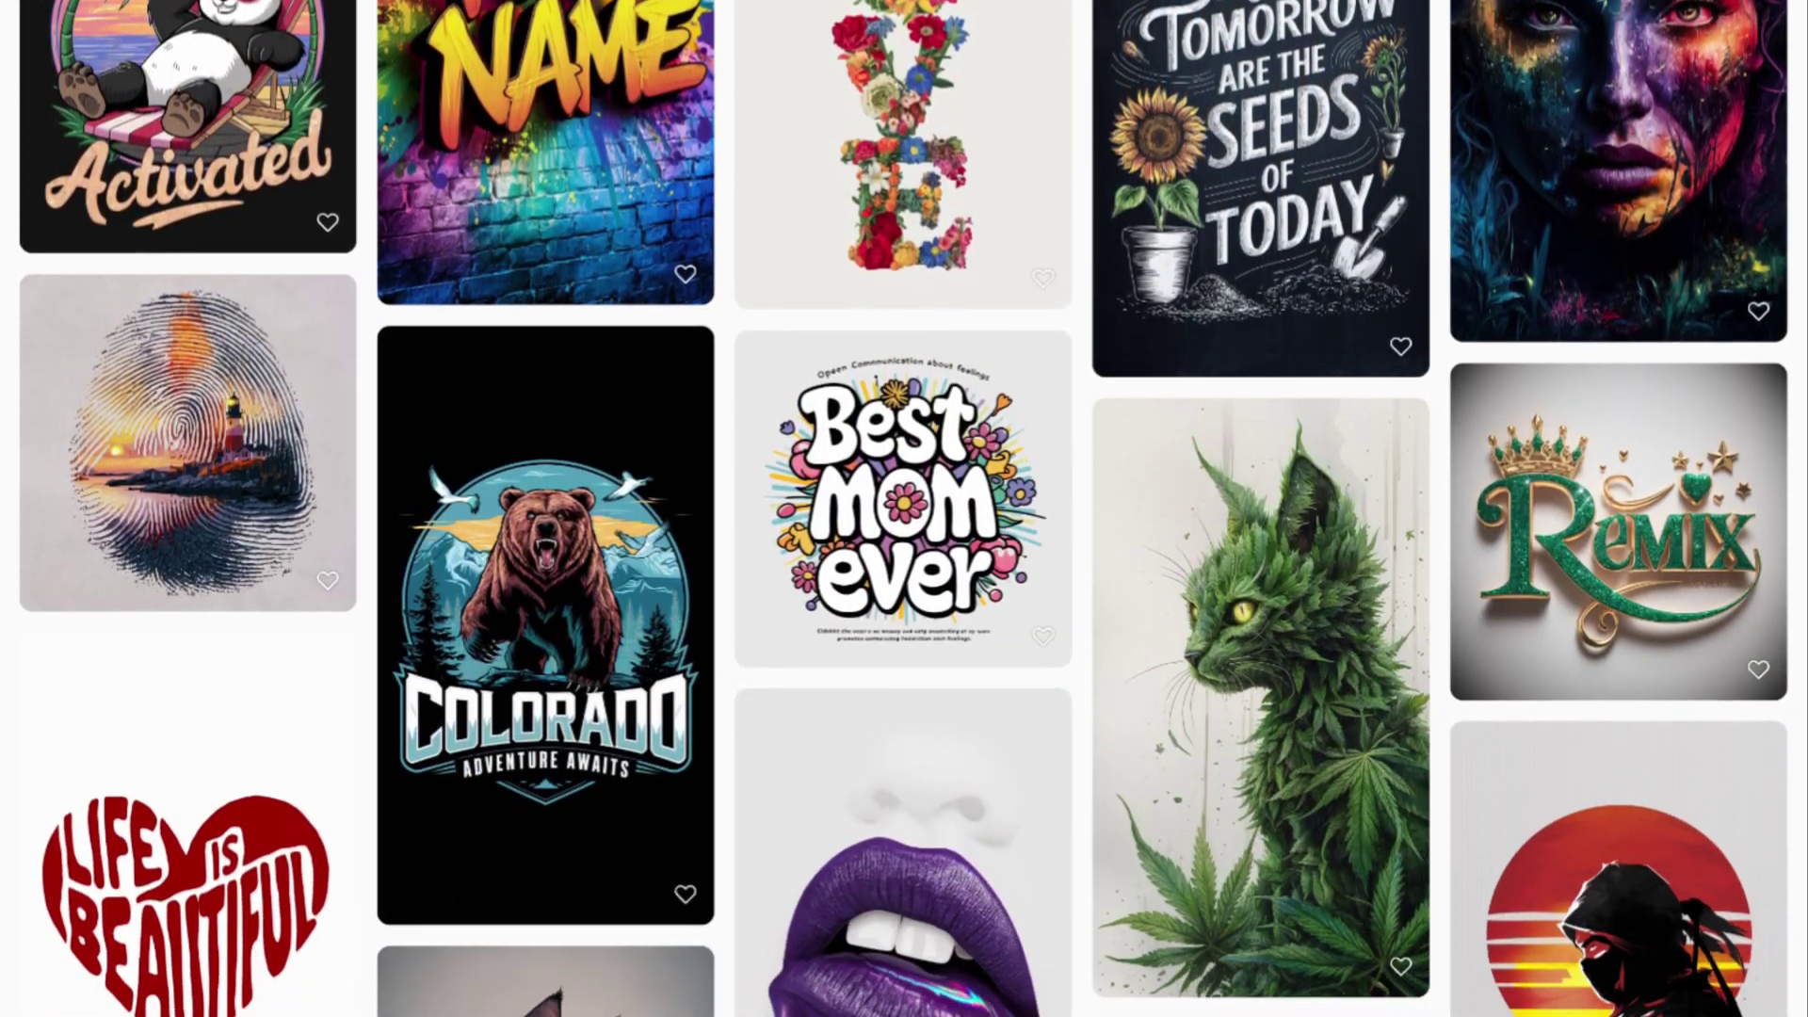
pyautogui.scroll(-8, 905, 509)
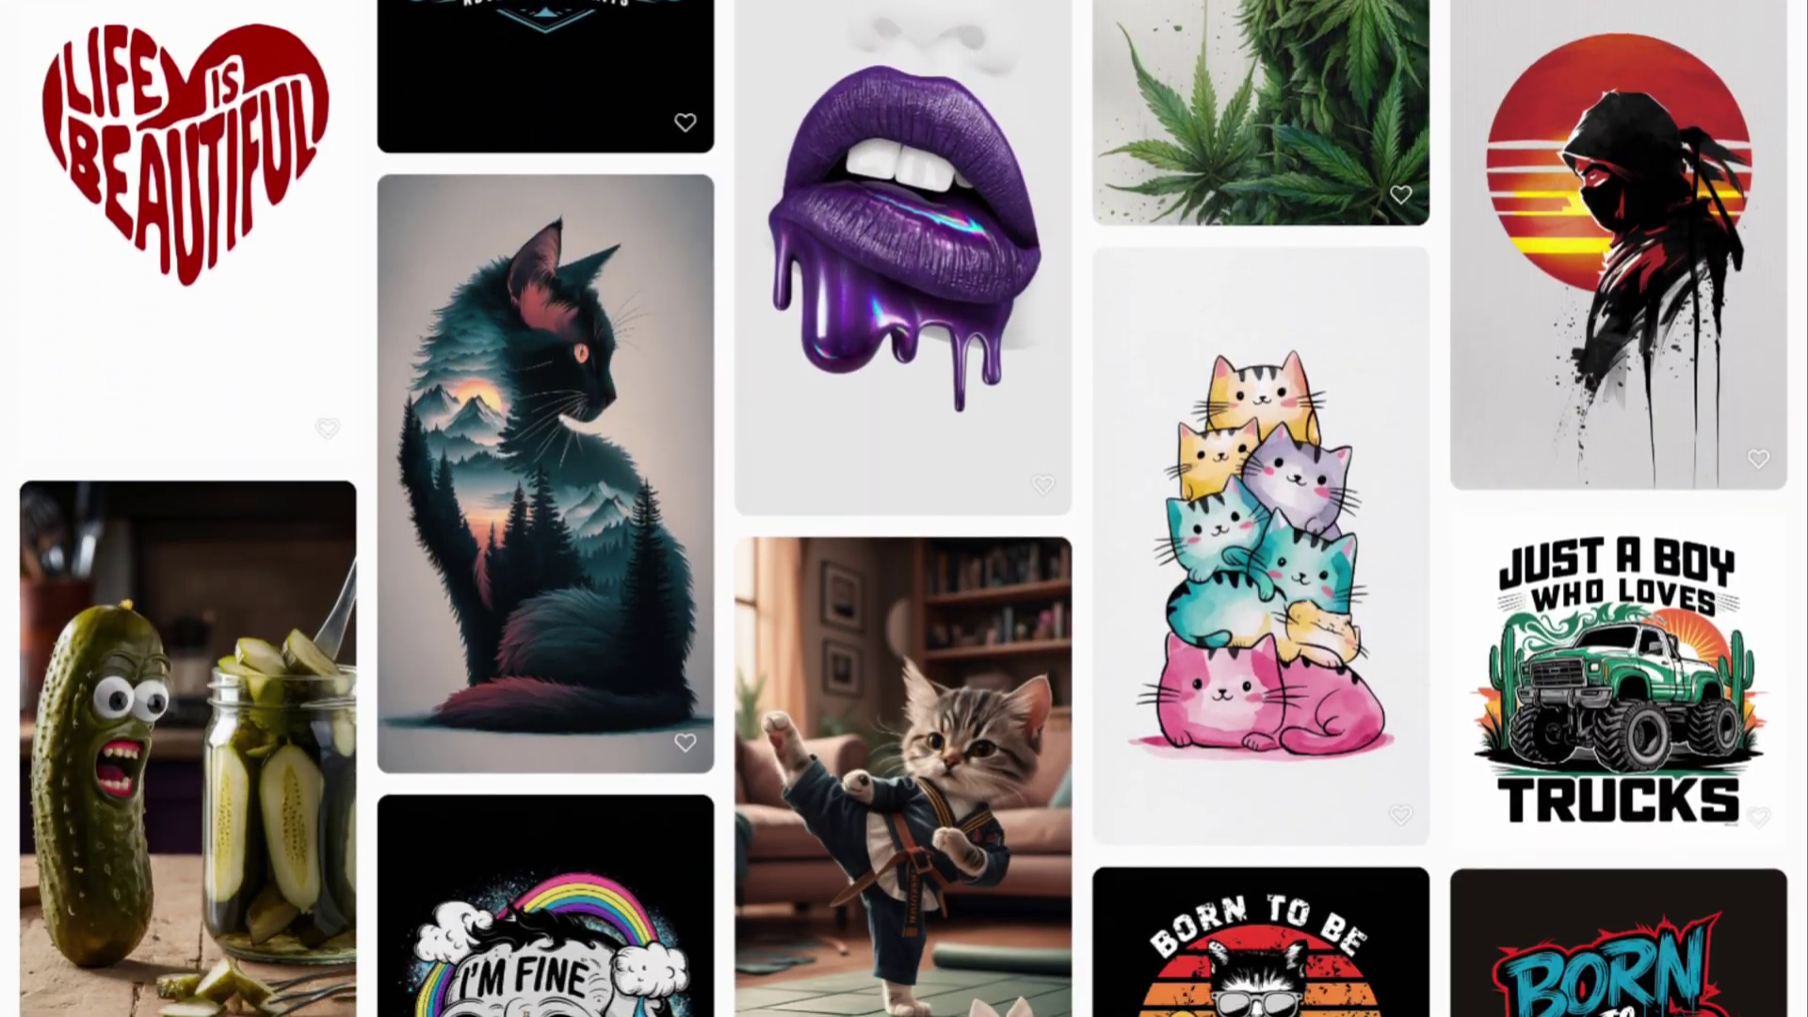
pyautogui.scroll(-8, 904, 509)
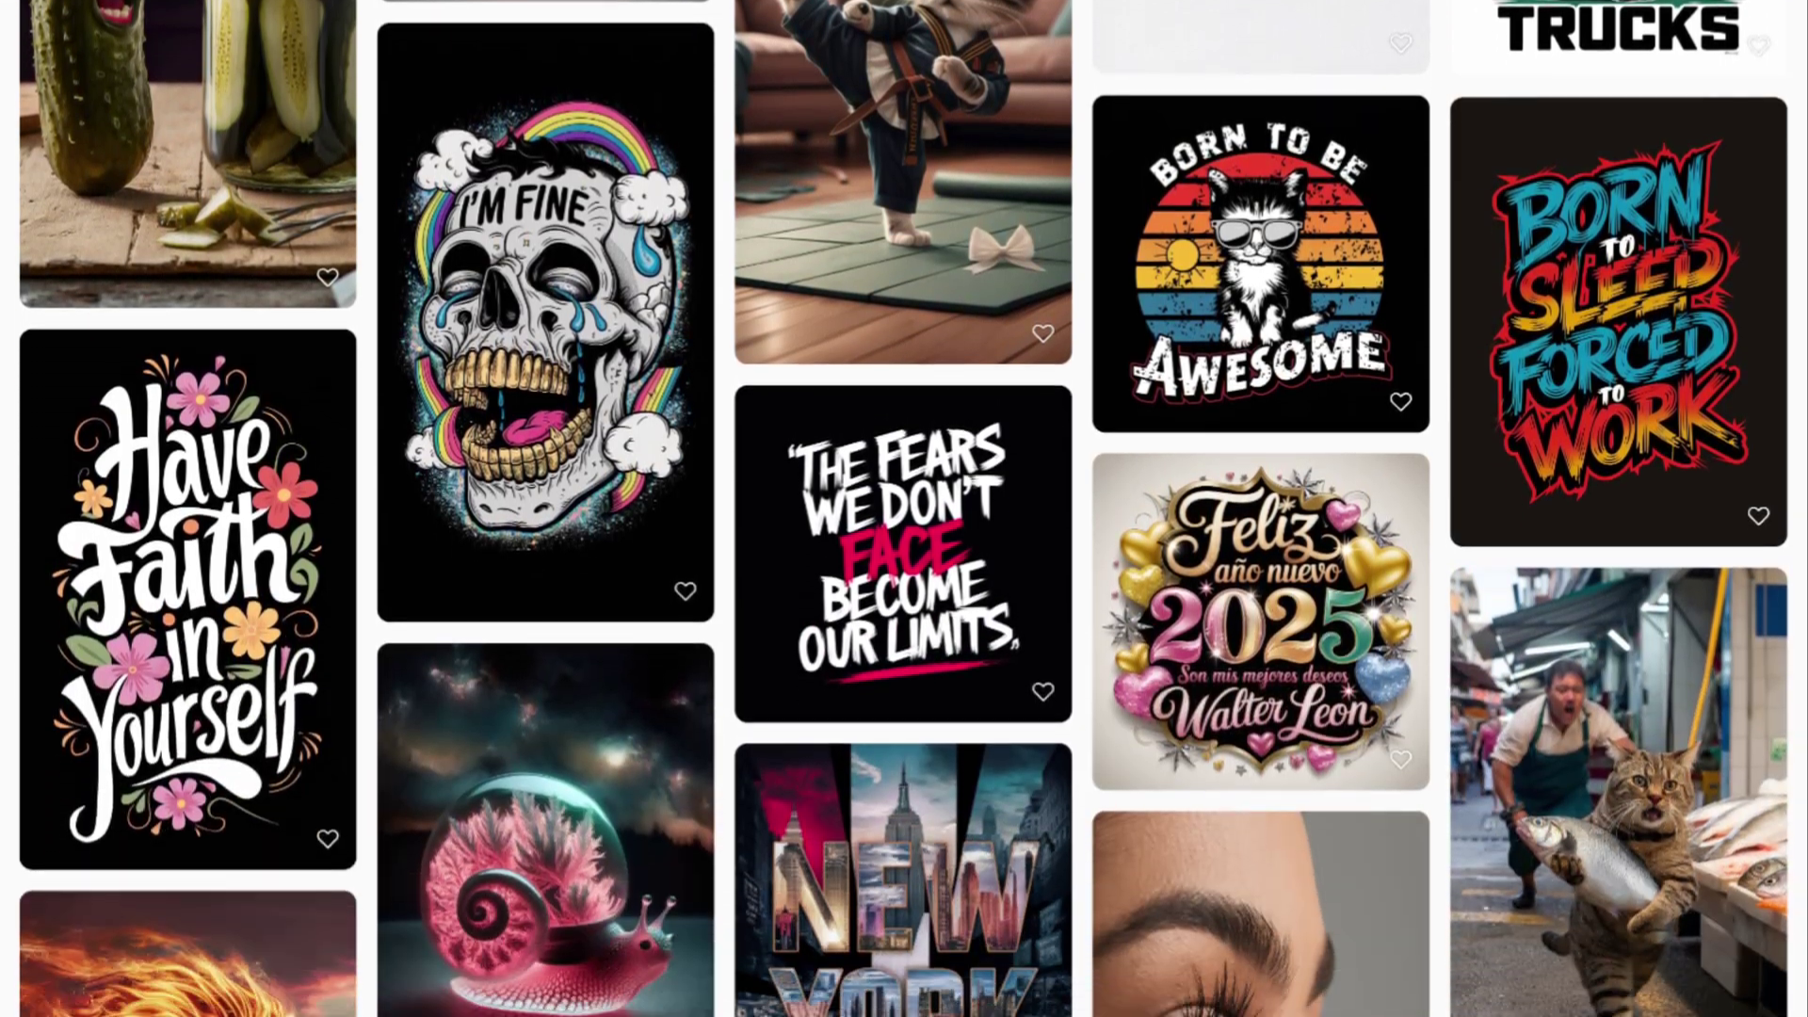
pyautogui.scroll(-2, 904, 509)
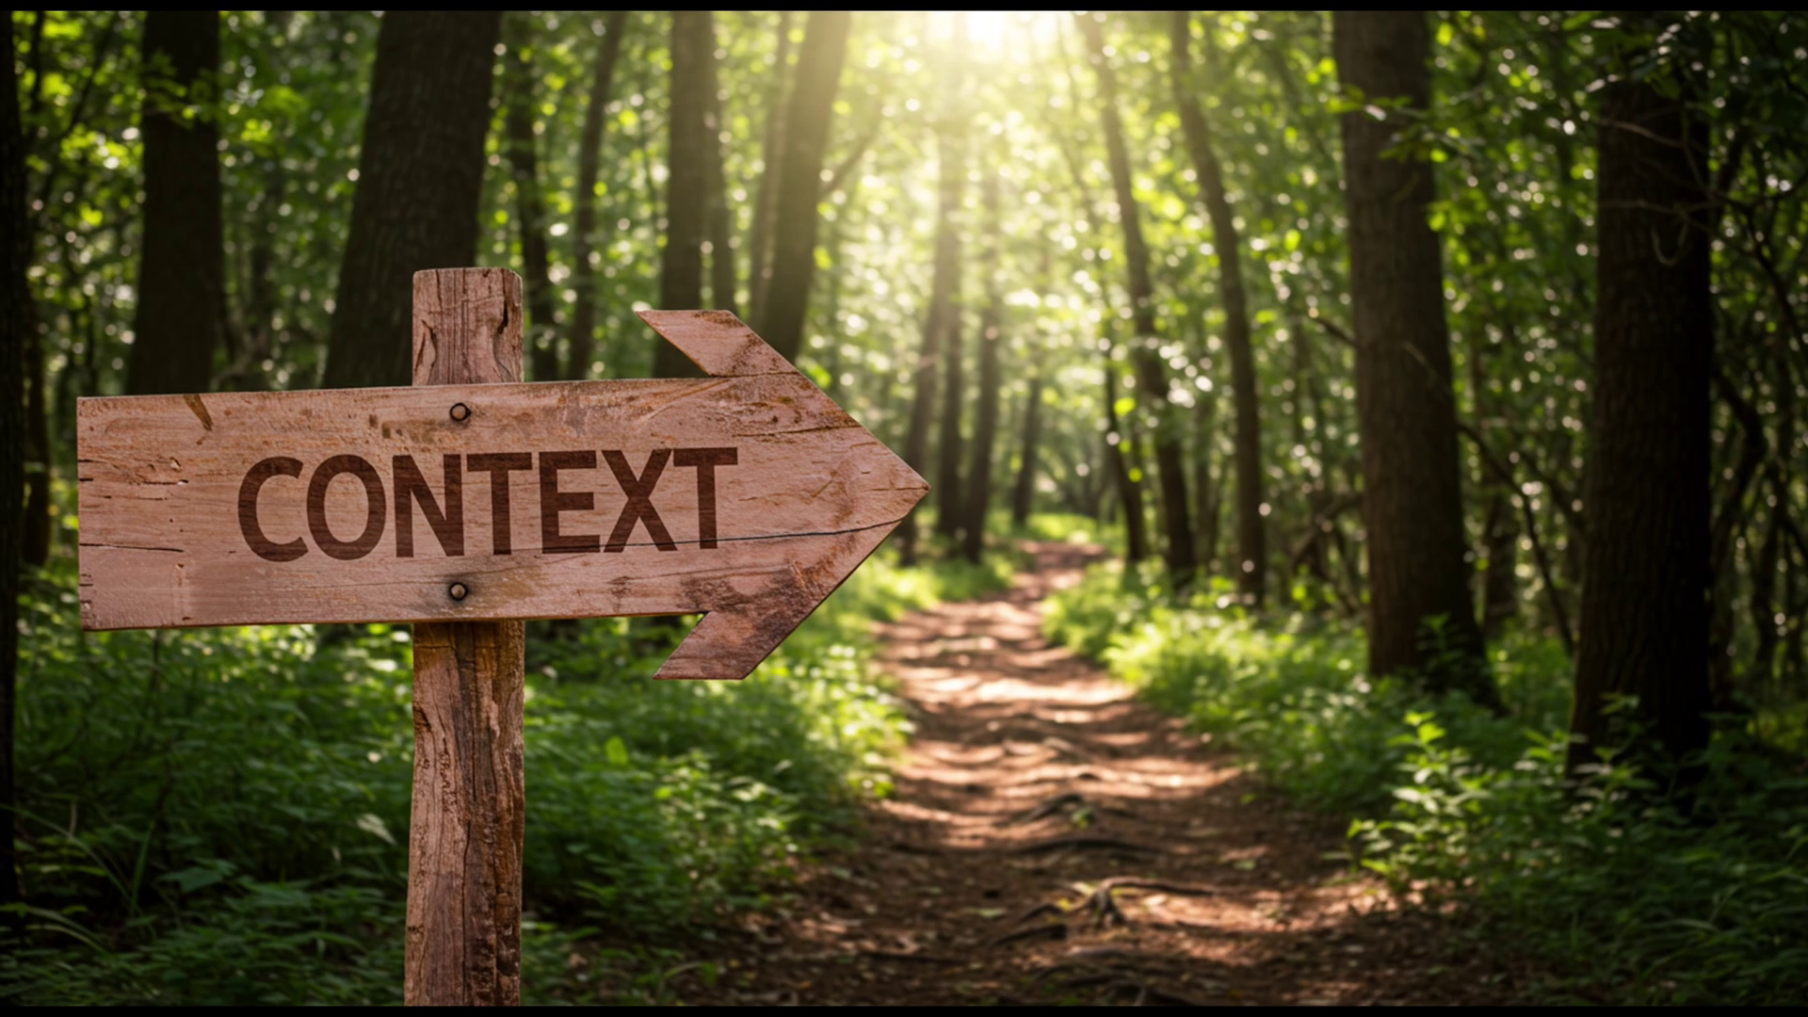